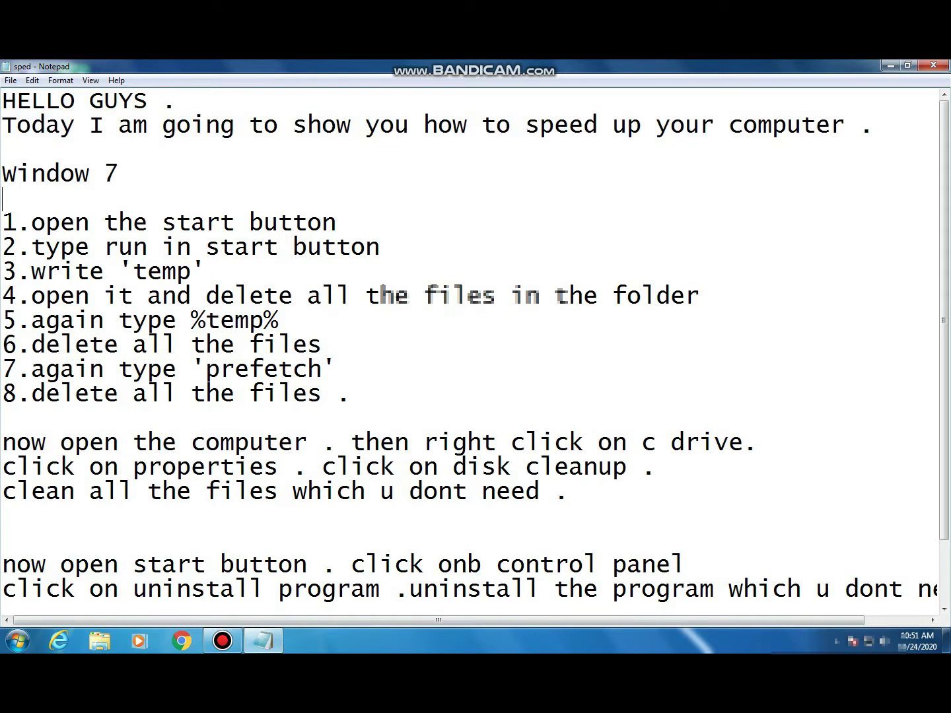
# - Review the Windows 7 heading and steps 1 to 4 of the speed-up instructions in the notes
pyautogui.moveTo(3, 174); pyautogui.dragTo(133, 174)
pyautogui.click(4, 199)
pyautogui.moveTo(45, 223); pyautogui.dragTo(351, 223)
pyautogui.click(351, 223)
pyautogui.moveTo(31, 223); pyautogui.dragTo(351, 223)
pyautogui.click(350, 222)
pyautogui.moveTo(31, 247); pyautogui.dragTo(381, 247)
pyautogui.click(381, 247)
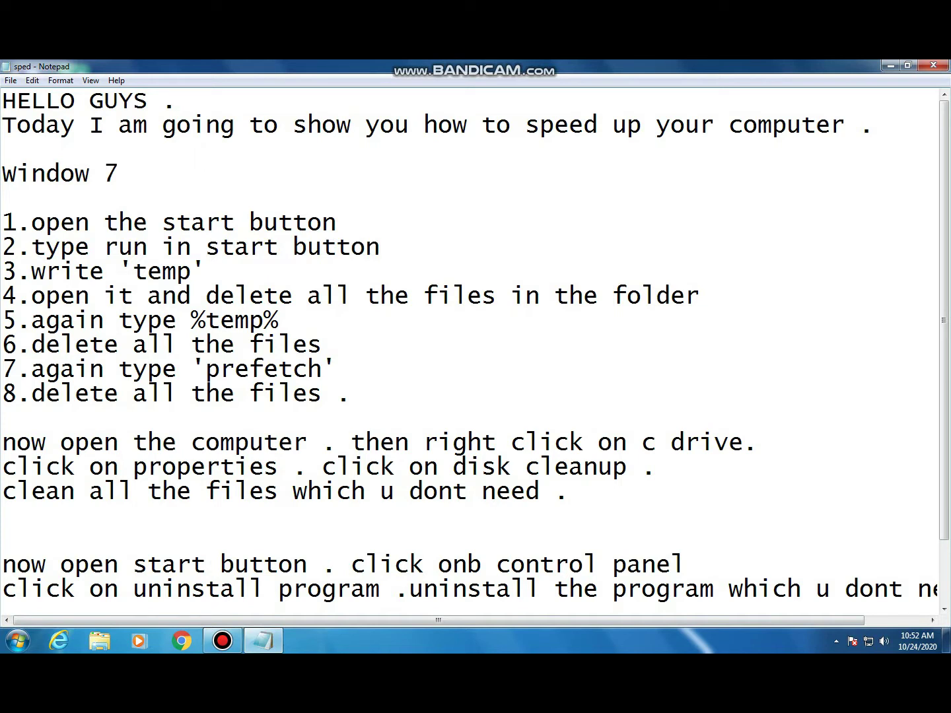
pyautogui.moveTo(30, 272); pyautogui.dragTo(207, 271)
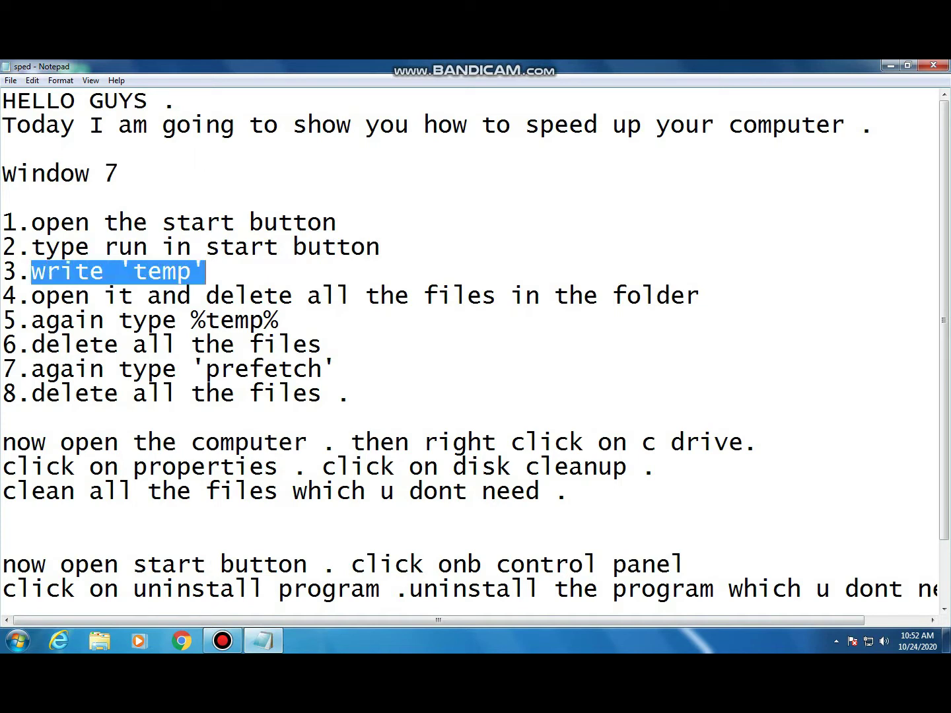
pyautogui.moveTo(31, 295); pyautogui.dragTo(219, 296)
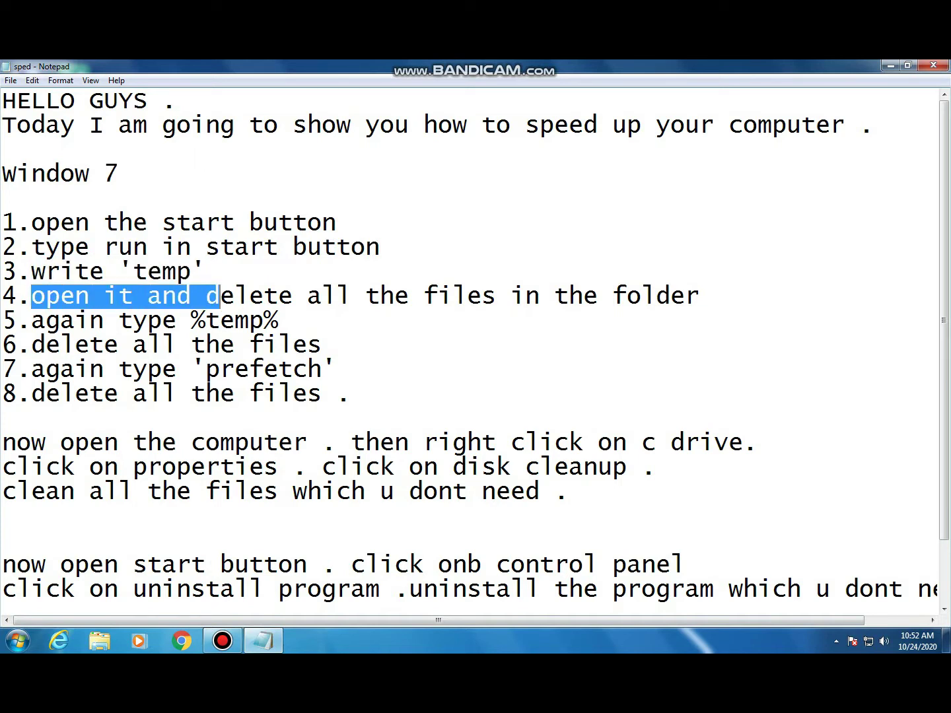
# - Minimize the notes and open the Run dialog by searching for "run"
pyautogui.click(890, 66)
pyautogui.click(18, 641)
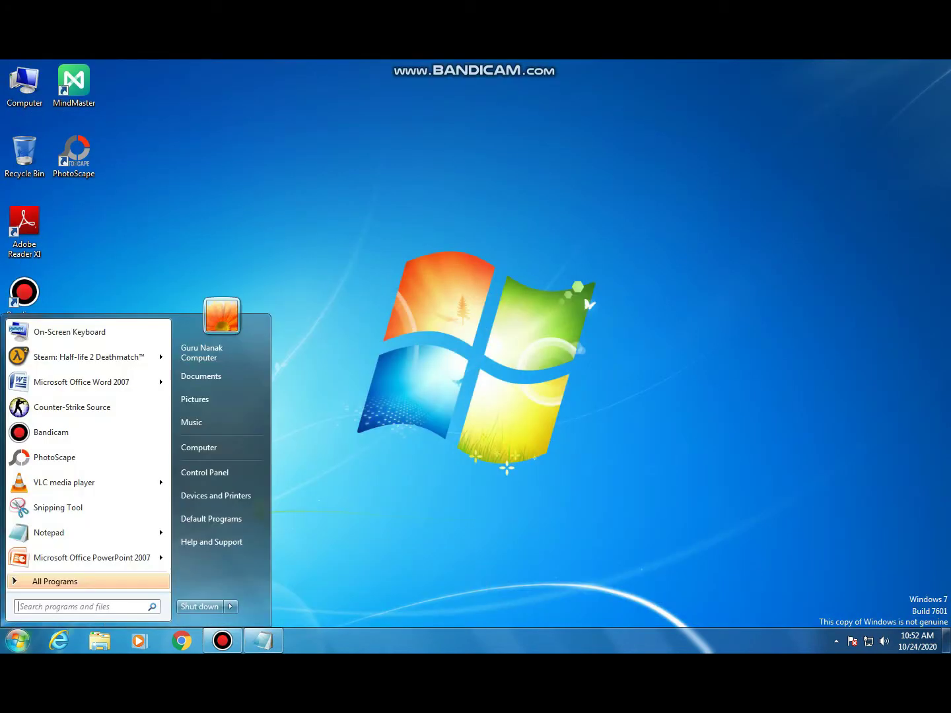
pyautogui.click(78, 607)
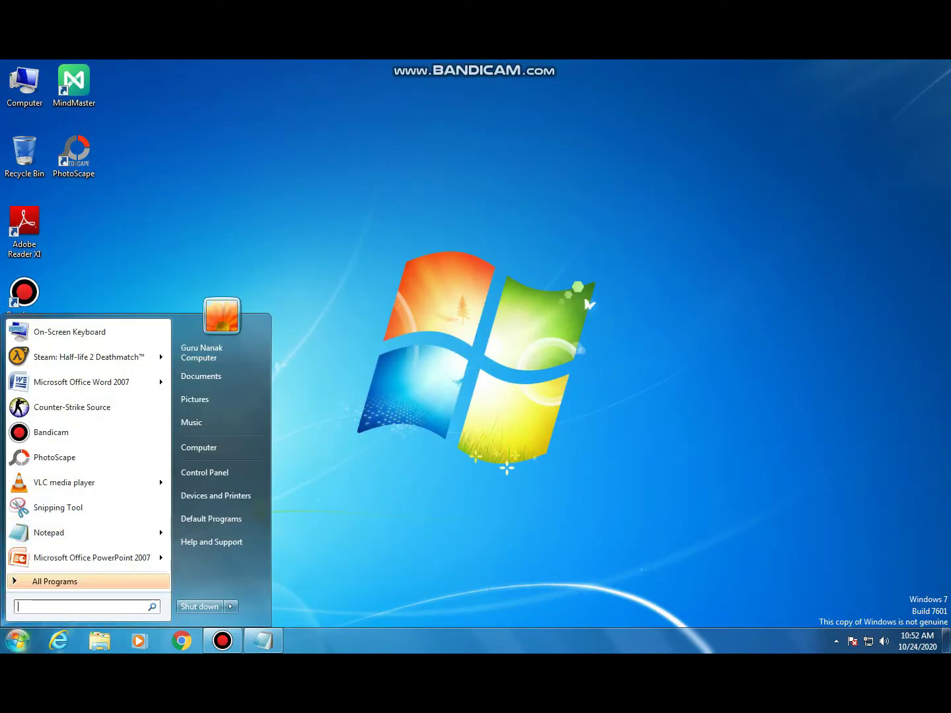
pyautogui.write('run')
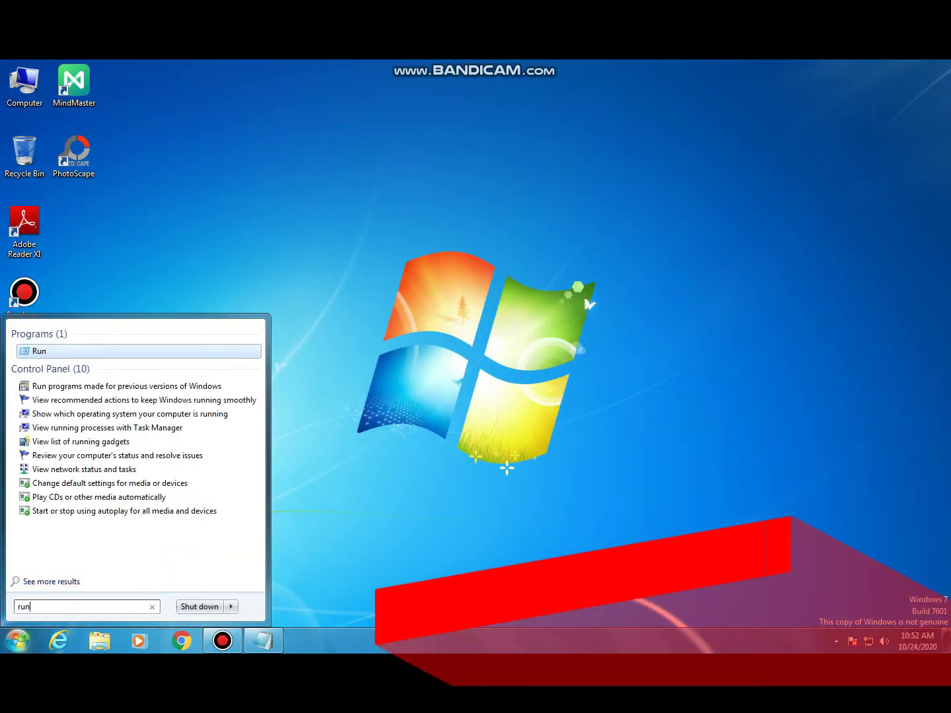
pyautogui.press('Return')
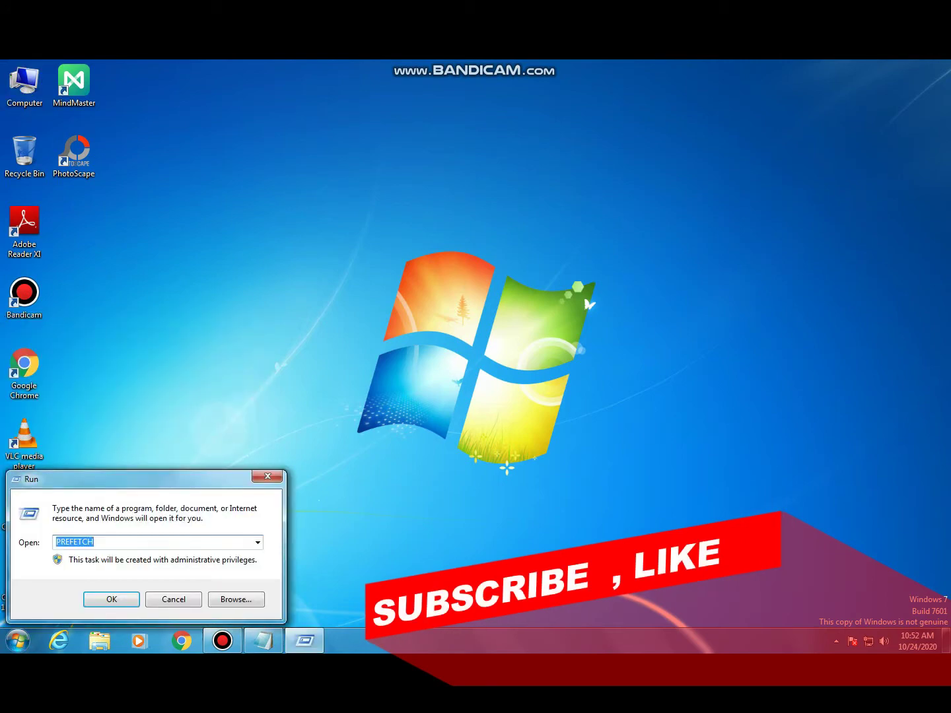
# - Enter "temp" in the Run dialog, check it against step 3 of the notes, and open the Windows Temp folder
pyautogui.click(259, 544)
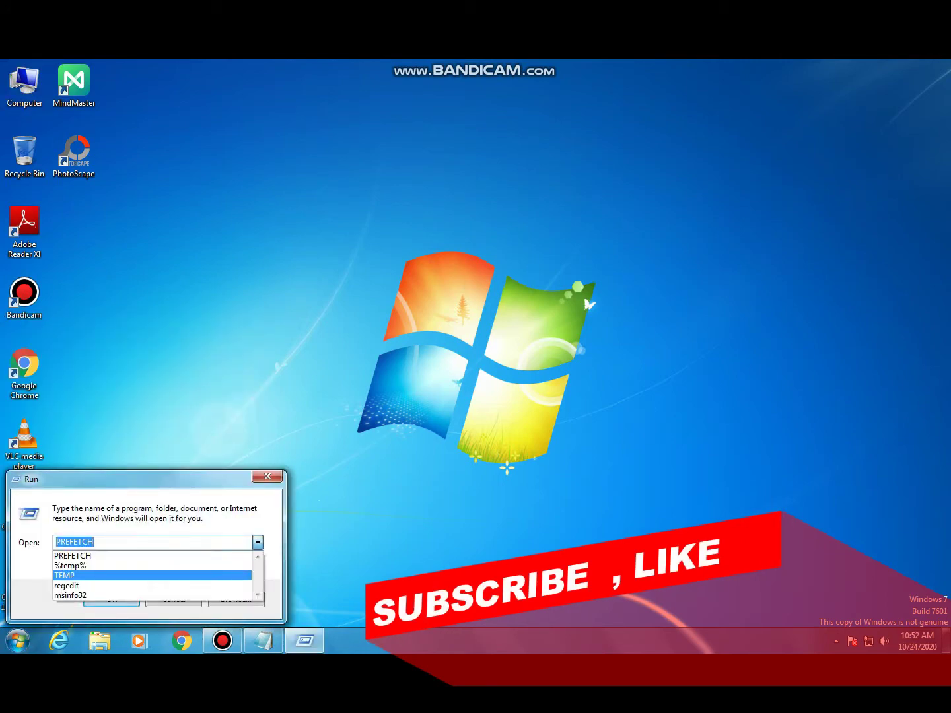
pyautogui.click(259, 543)
pyautogui.press('BackSpace')
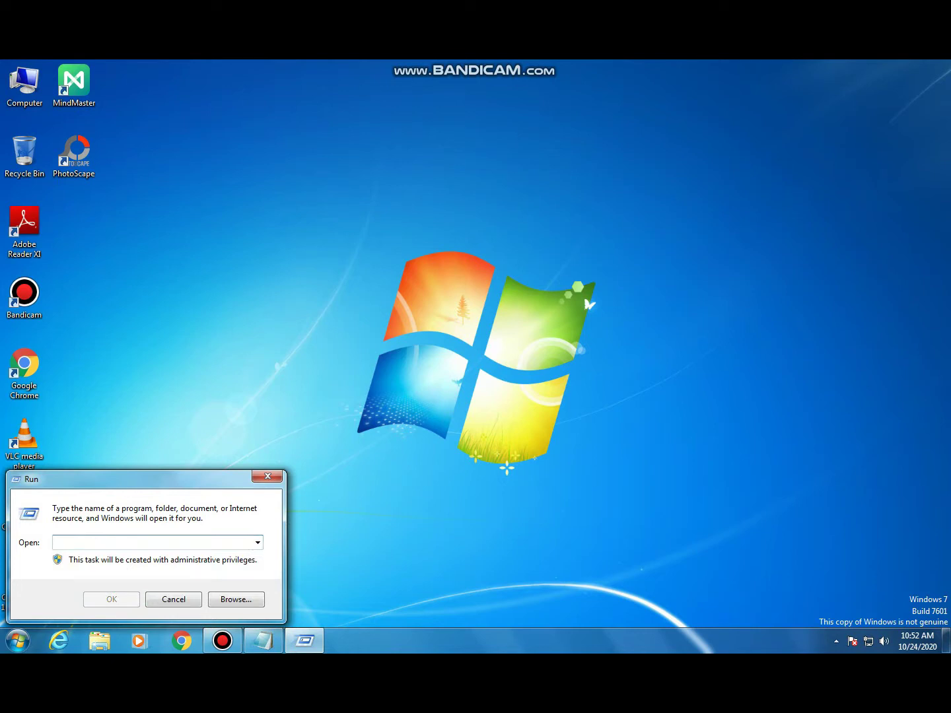
pyautogui.write('temp')
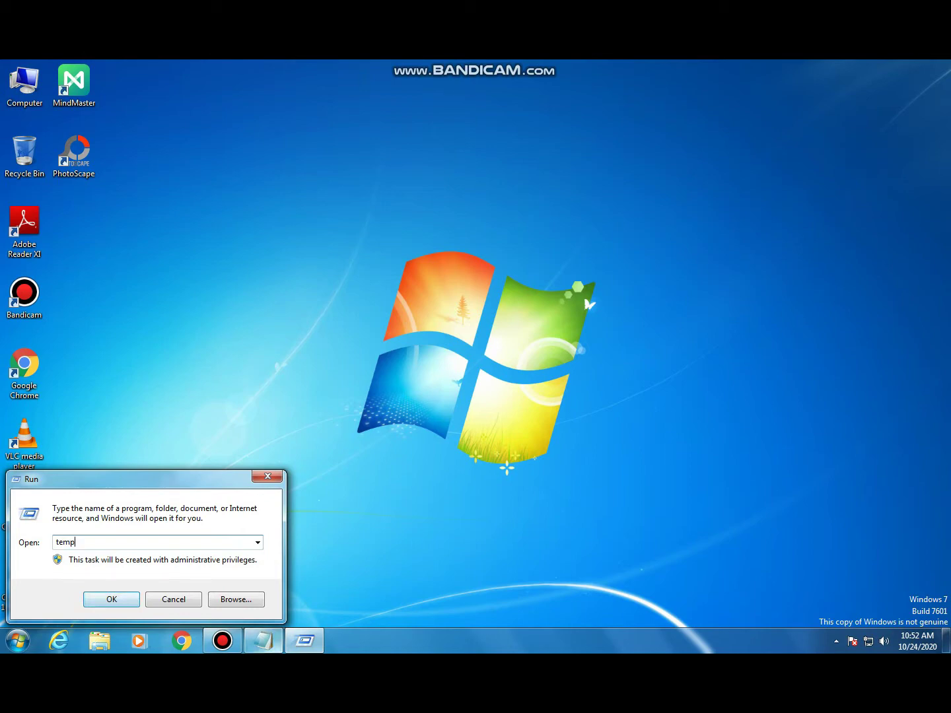
pyautogui.click(264, 640)
pyautogui.click(323, 344)
pyautogui.moveTo(31, 270); pyautogui.dragTo(221, 271)
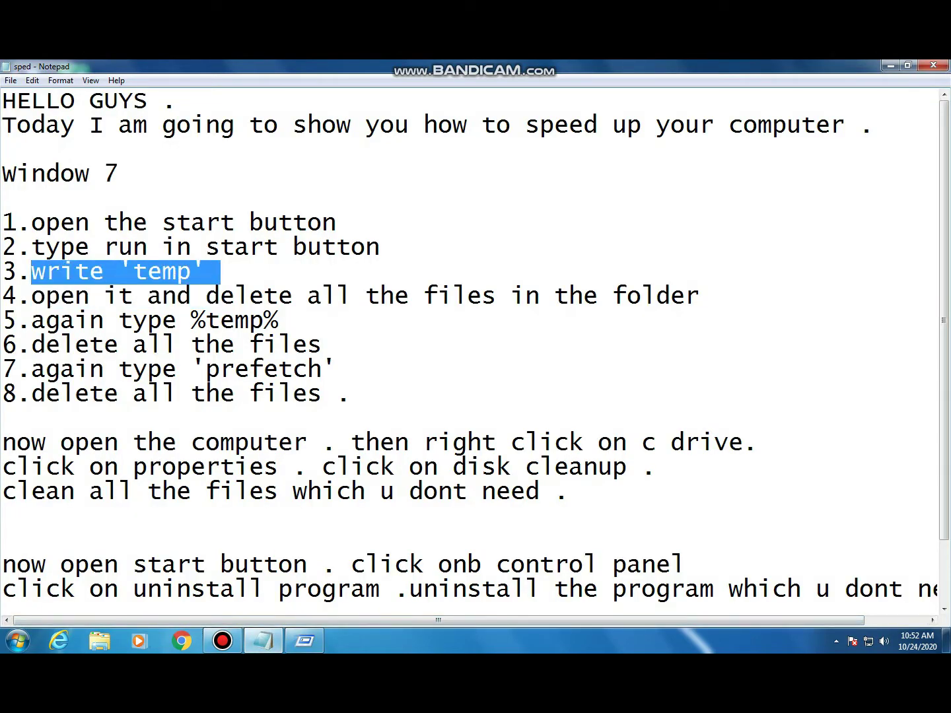
pyautogui.click(322, 345)
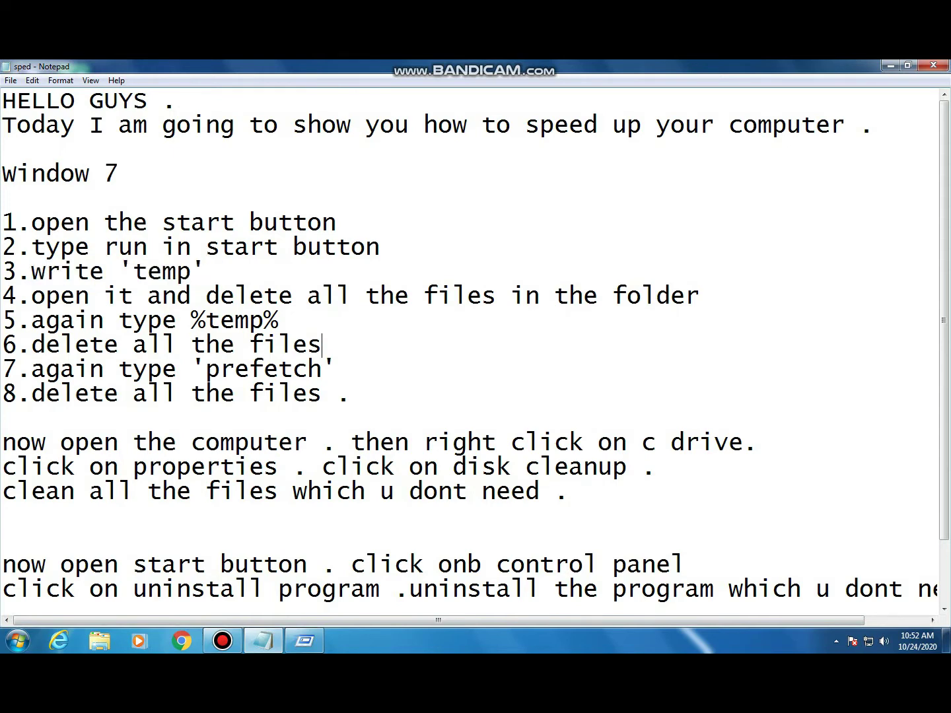
pyautogui.click(890, 66)
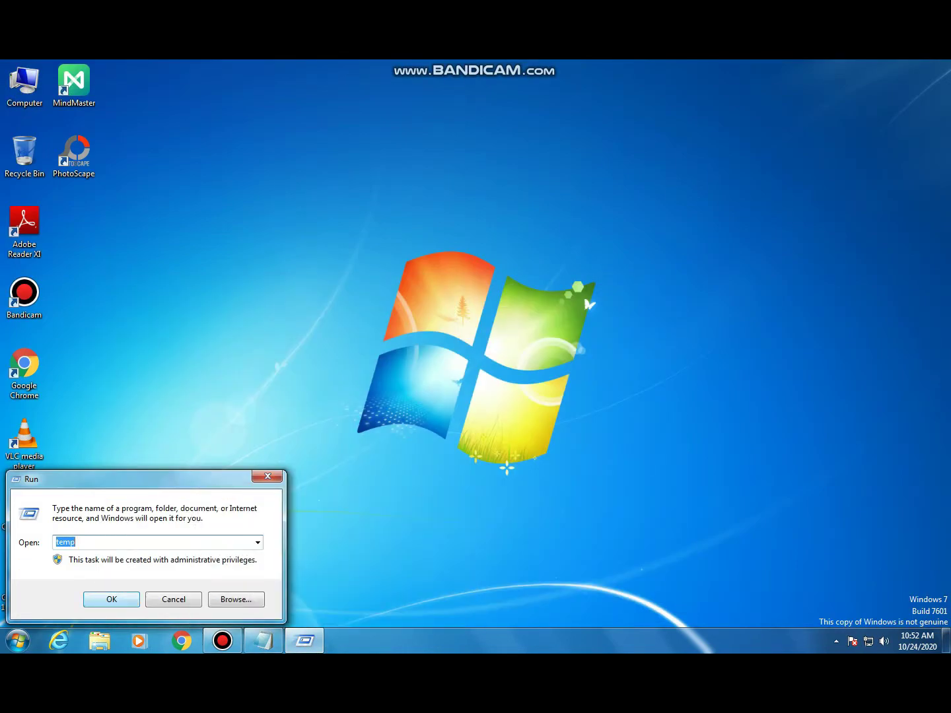
pyautogui.click(111, 599)
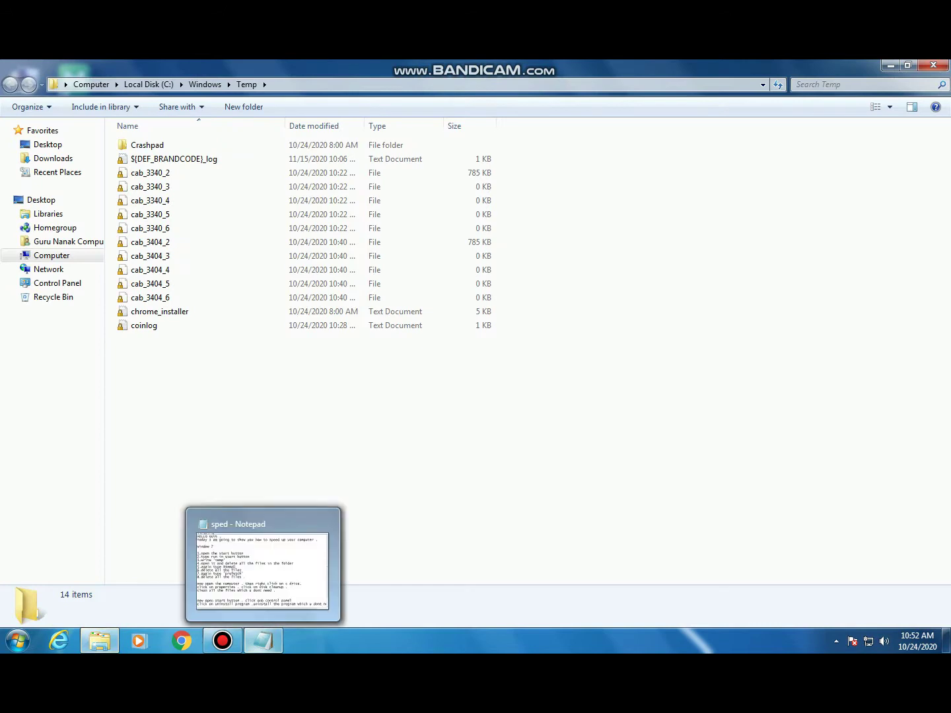
# - Following step 4 of the notes, move all items in the Windows Temp folder to the Recycle Bin and close the folder
pyautogui.click(263, 640)
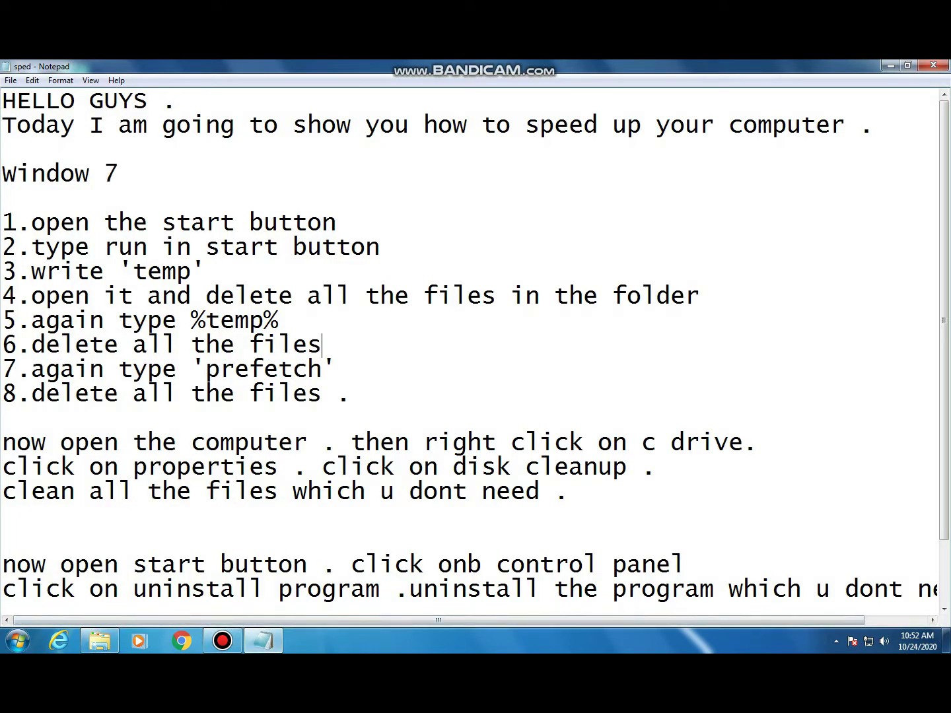
pyautogui.moveTo(31, 270); pyautogui.dragTo(701, 296)
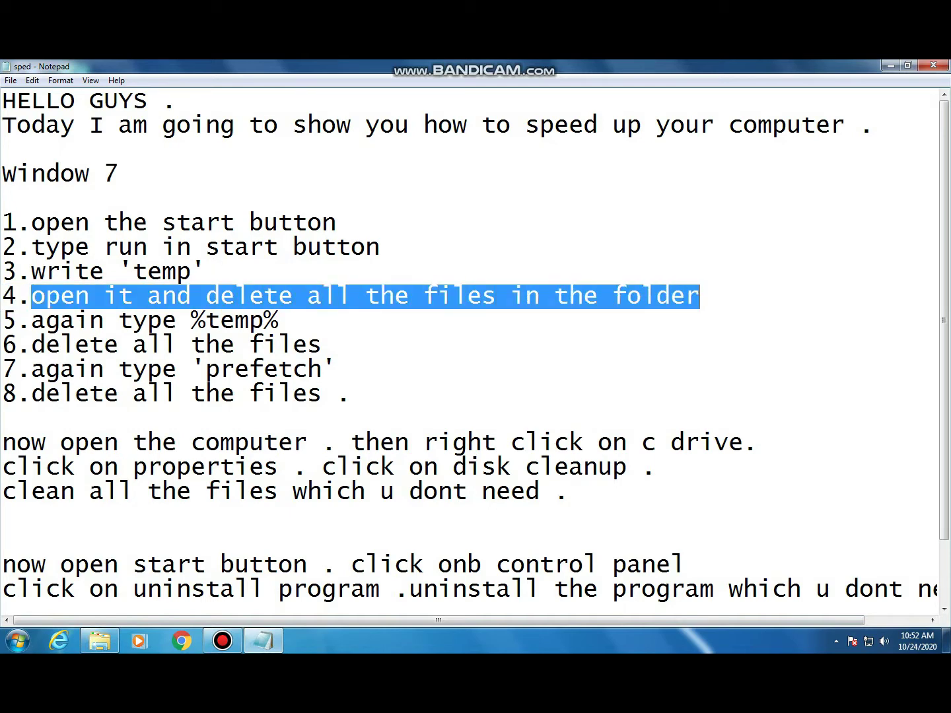
pyautogui.click(890, 66)
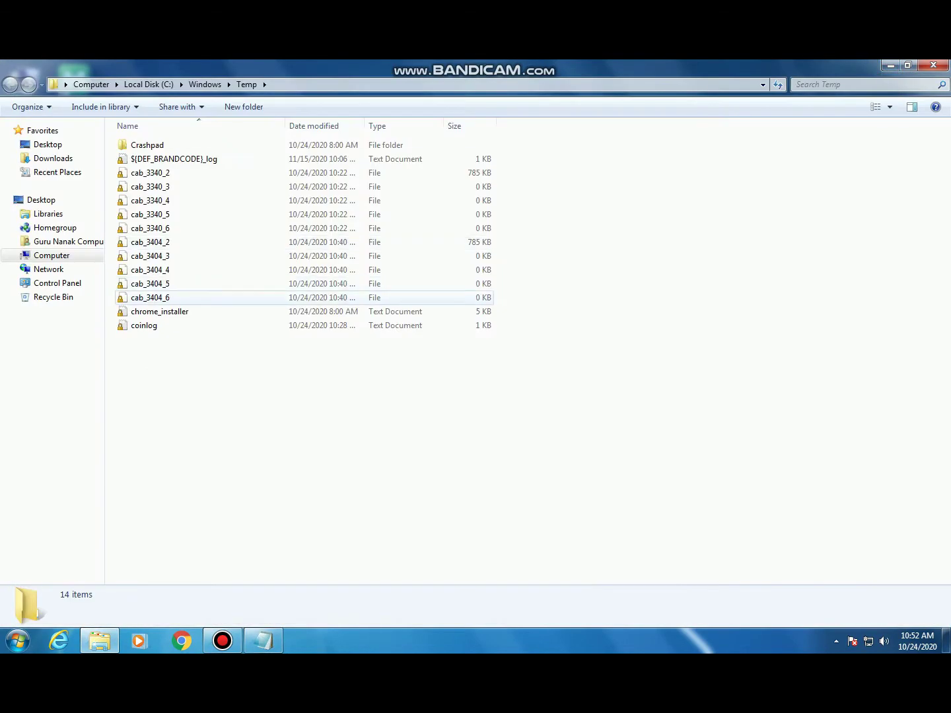
pyautogui.moveTo(117, 137); pyautogui.dragTo(247, 338)
pyautogui.rightClick(248, 341)
pyautogui.click(282, 573)
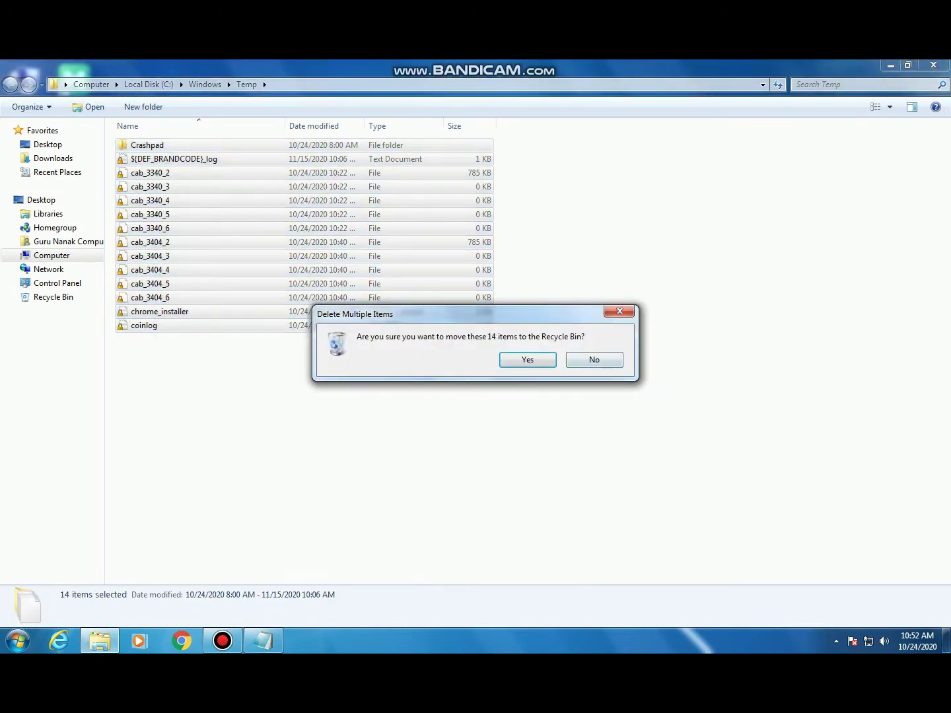
pyautogui.click(526, 359)
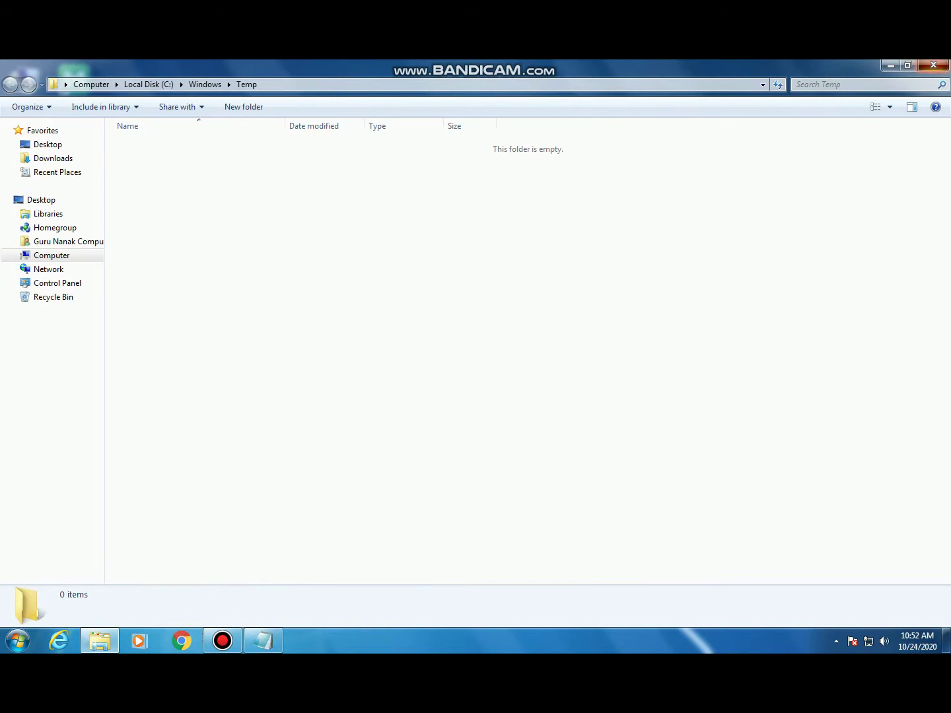
pyautogui.click(934, 65)
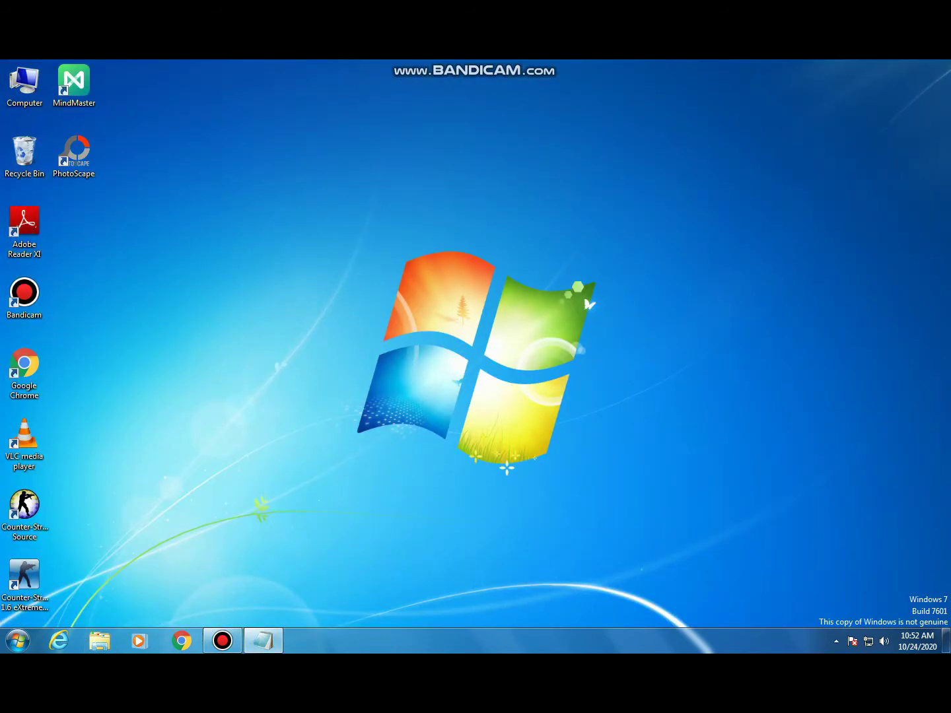
pyautogui.click(18, 641)
pyautogui.click(80, 607)
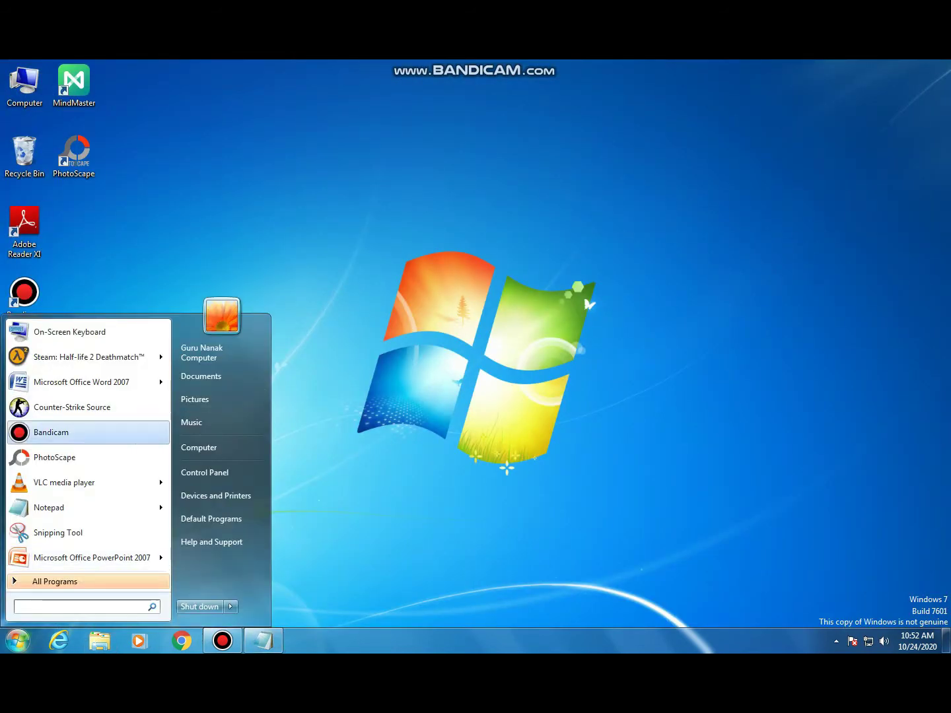
pyautogui.click(343, 555)
# - Check step 5 of the Notepad instructions for the next command to run, and minimize the notes
pyautogui.click(263, 640)
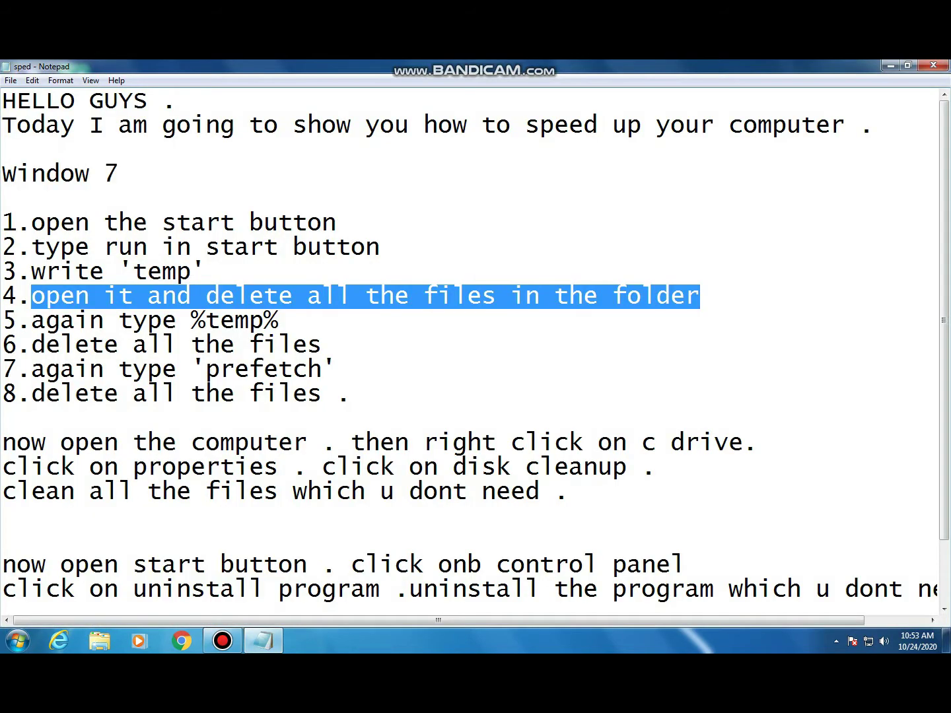
pyautogui.click(322, 345)
pyautogui.moveTo(31, 270); pyautogui.dragTo(90, 270)
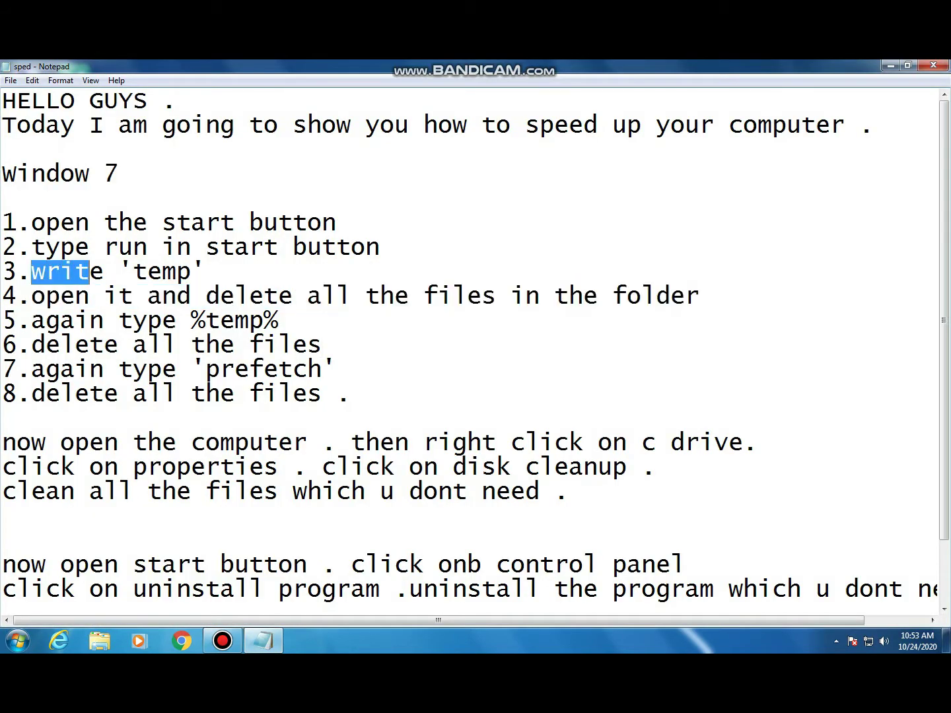
pyautogui.click(105, 270)
pyautogui.moveTo(31, 321); pyautogui.dragTo(280, 320)
pyautogui.click(322, 345)
pyautogui.click(890, 65)
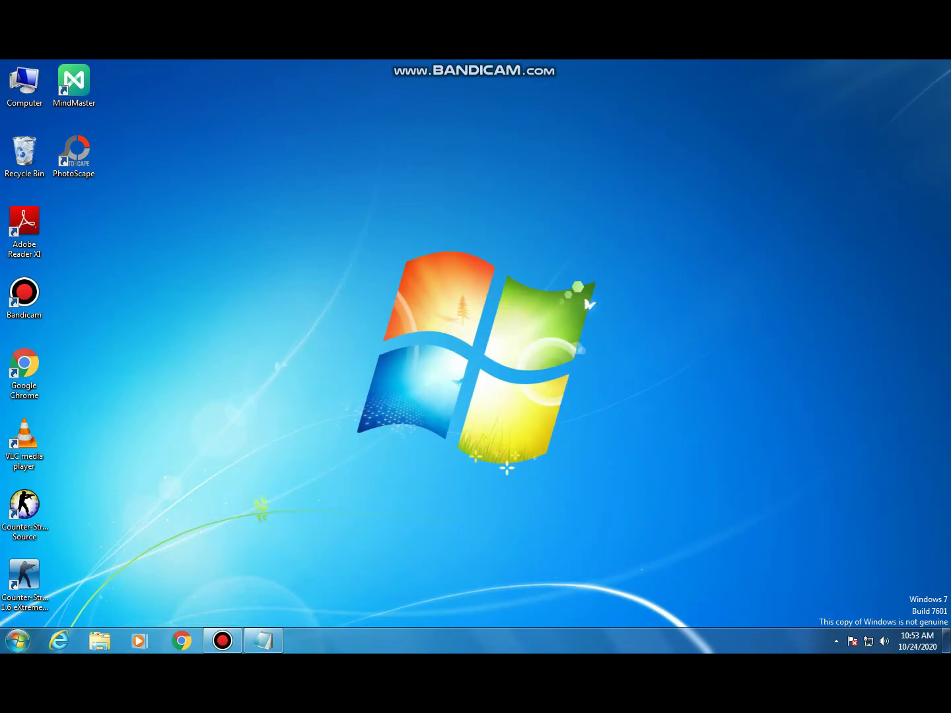
# - Open the Run dialog again and run %temp% to open the user's local Temp folder
pyautogui.press('super')
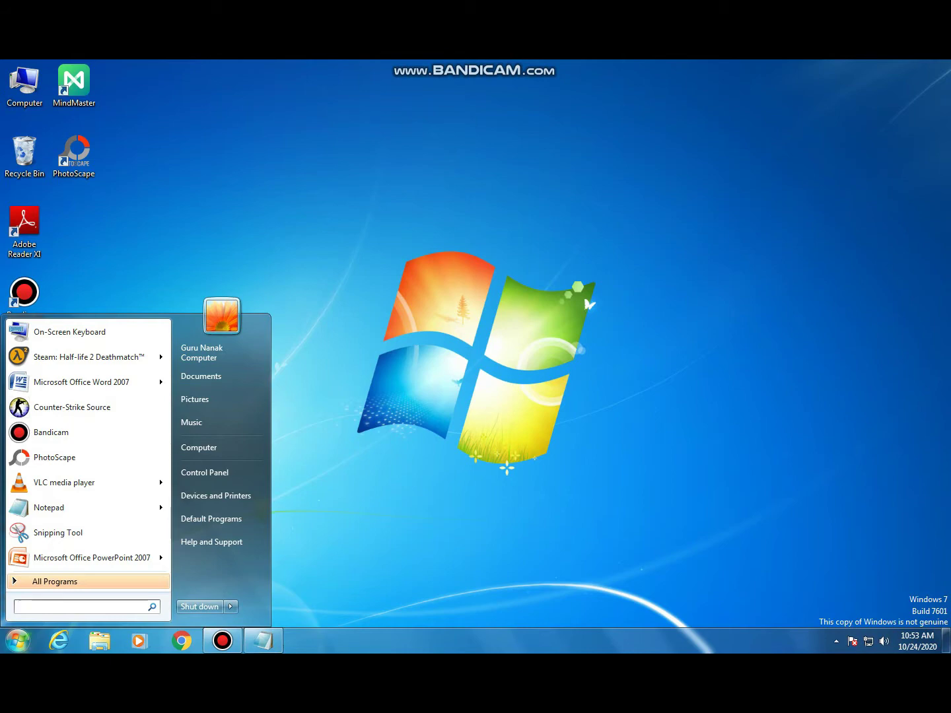
pyautogui.write('run')
pyautogui.press('Return')
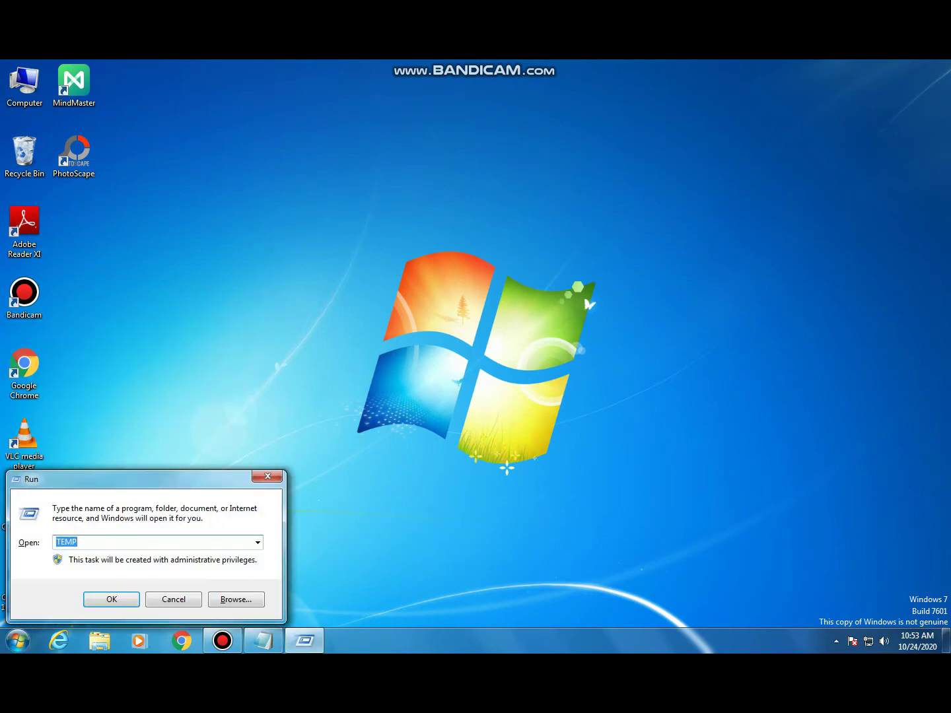
pyautogui.click(257, 543)
pyautogui.click(132, 576)
pyautogui.click(146, 543)
pyautogui.doubleClick(72, 542)
pyautogui.click(145, 543)
pyautogui.press('Return')
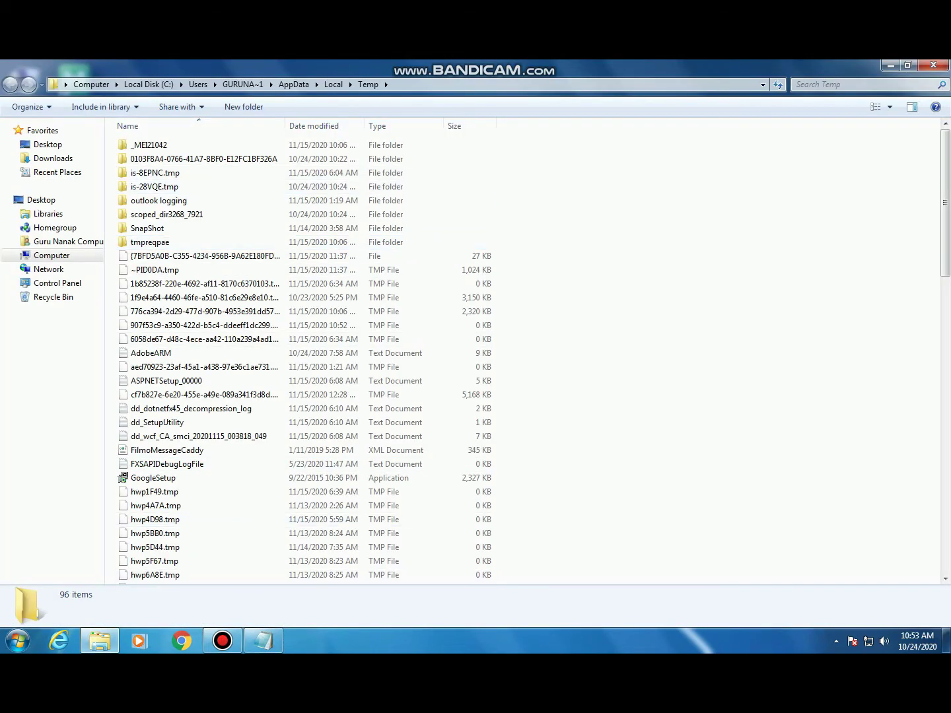
# - Following step 6 of the notes, move all items in the local Temp folder to the Recycle Bin, skipping the file in use
pyautogui.hotkey('alt', 'Tab')
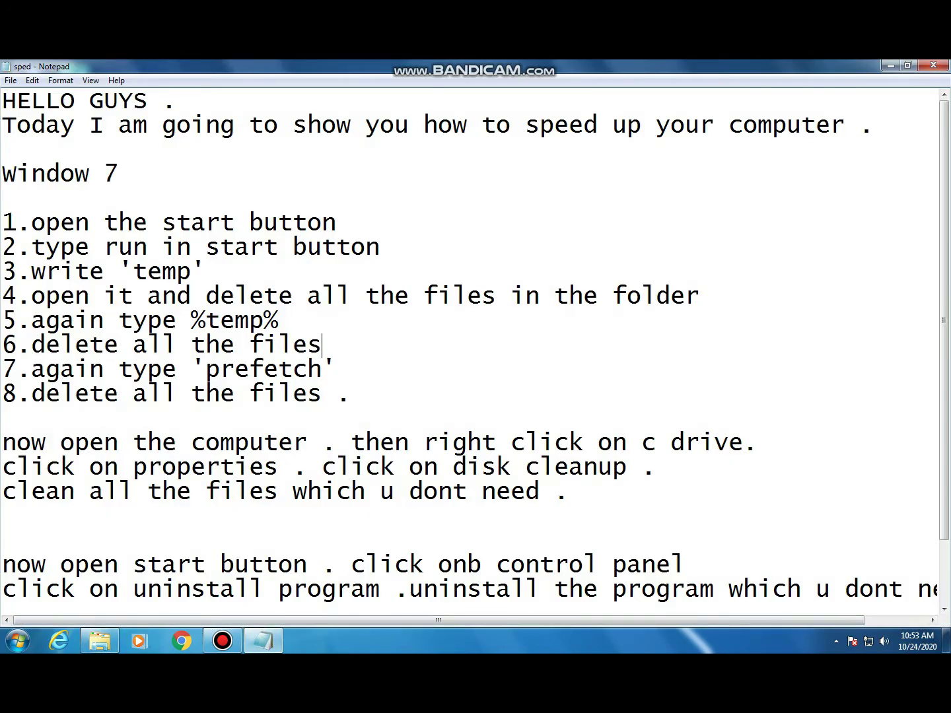
pyautogui.moveTo(31, 344); pyautogui.dragTo(322, 345)
pyautogui.click(324, 345)
pyautogui.hotkey('alt', 'Tab')
pyautogui.moveTo(114, 142); pyautogui.dragTo(461, 580)
pyautogui.rightClick(455, 311)
pyautogui.click(475, 537)
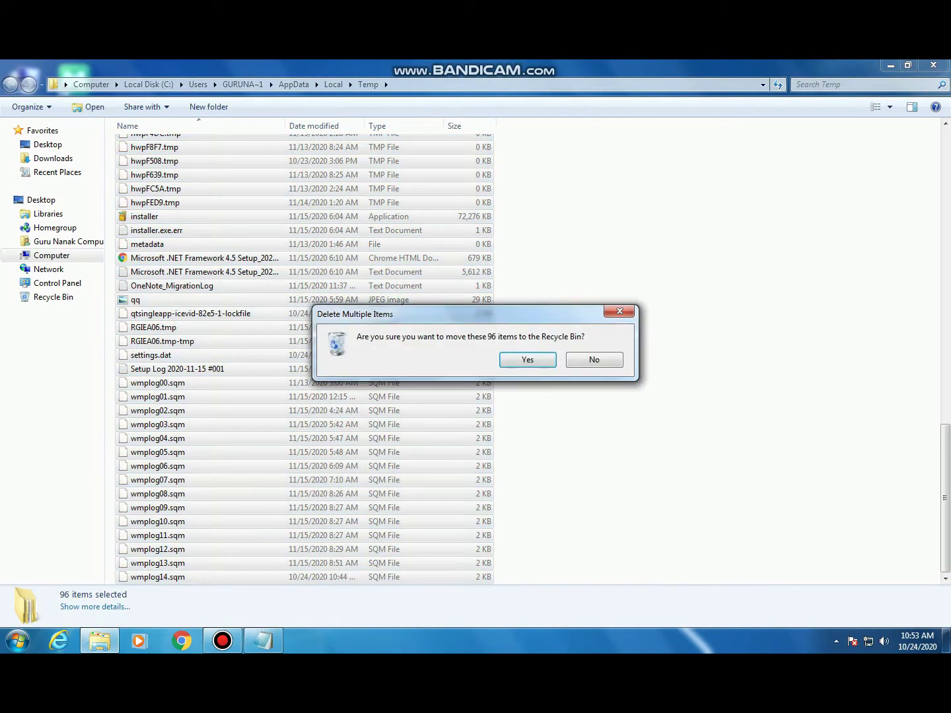
pyautogui.press('Return')
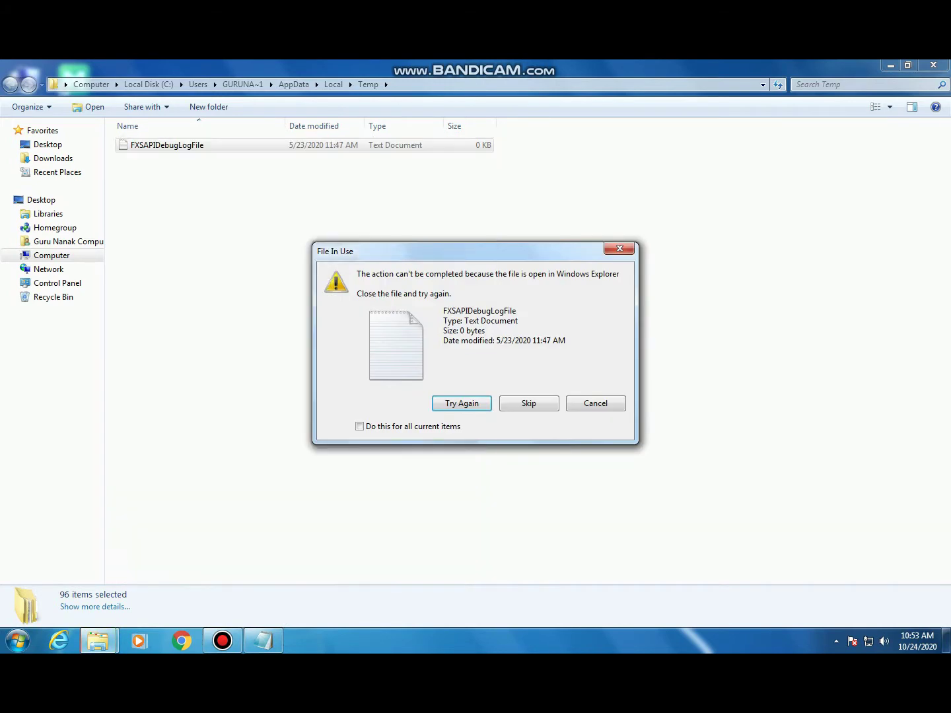
pyautogui.click(530, 403)
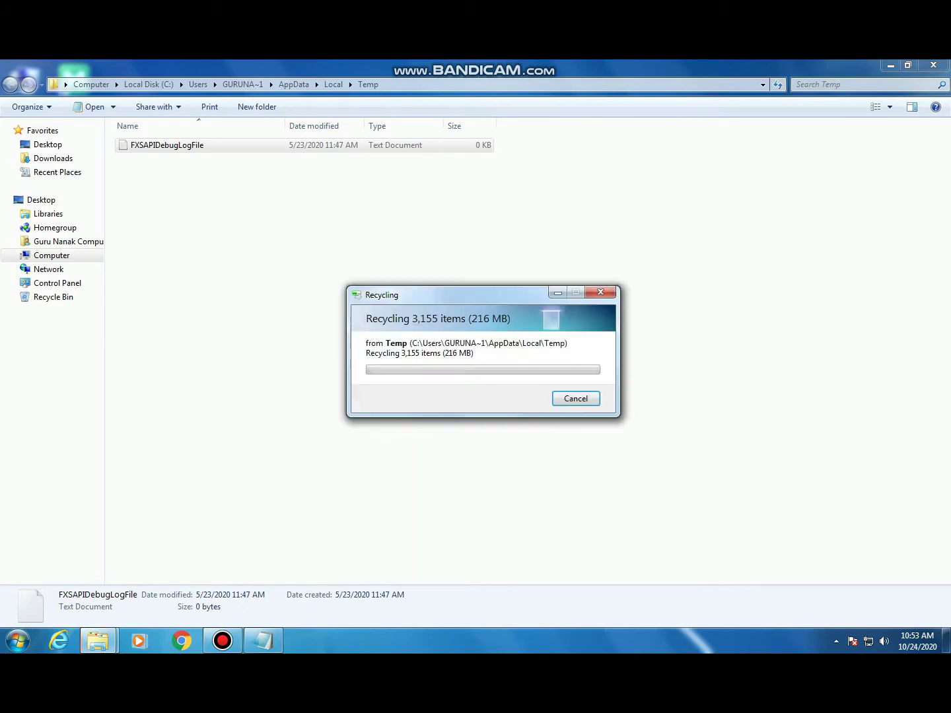
# - Close the local Temp folder and empty the Recycle Bin
pyautogui.click(933, 65)
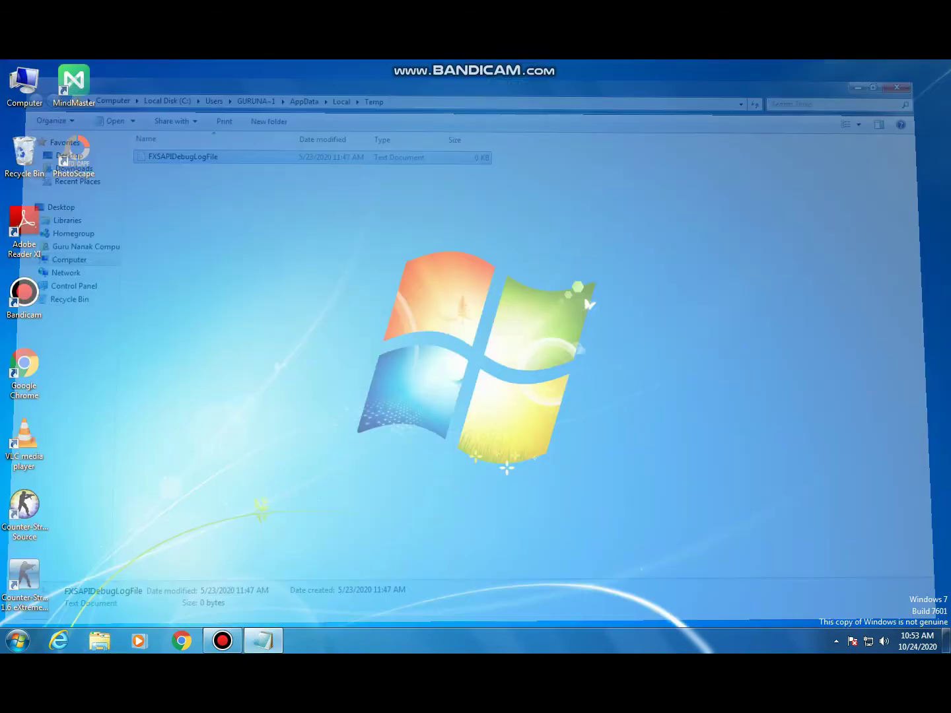
pyautogui.rightClick(13, 143)
pyautogui.click(65, 167)
# - Check step 7 of the Notepad instructions for the next command to run, and minimize the notes
pyautogui.press('super')
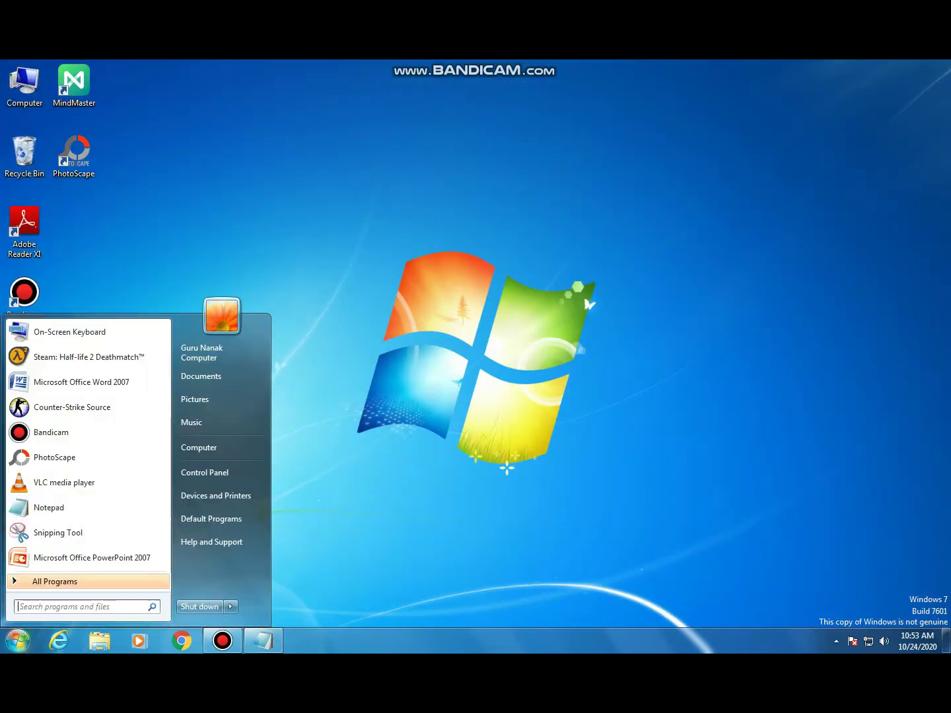
pyautogui.press('Right')
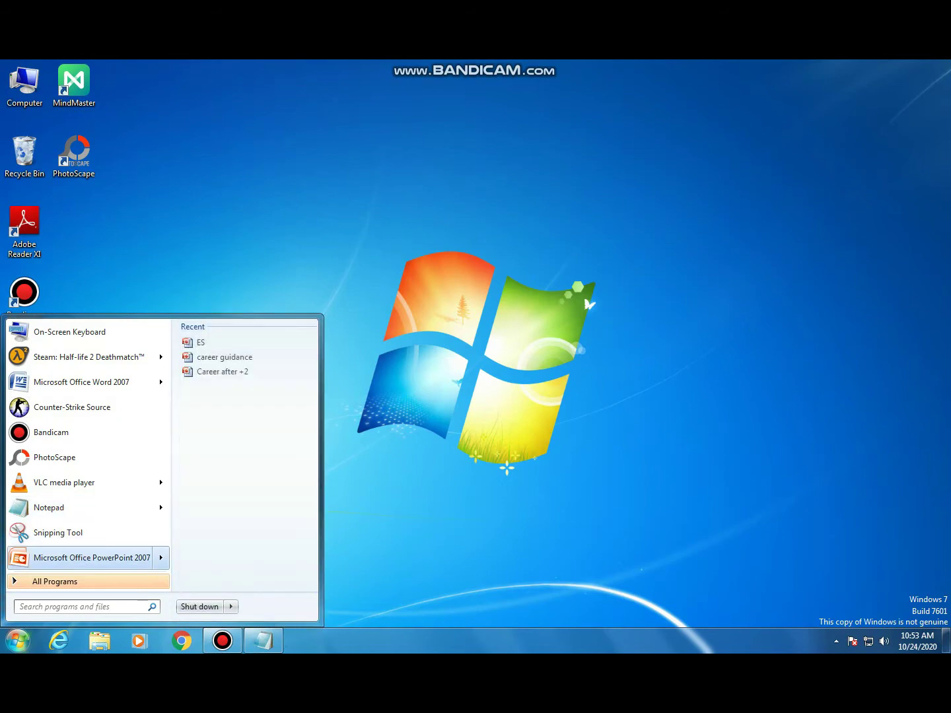
pyautogui.click(264, 640)
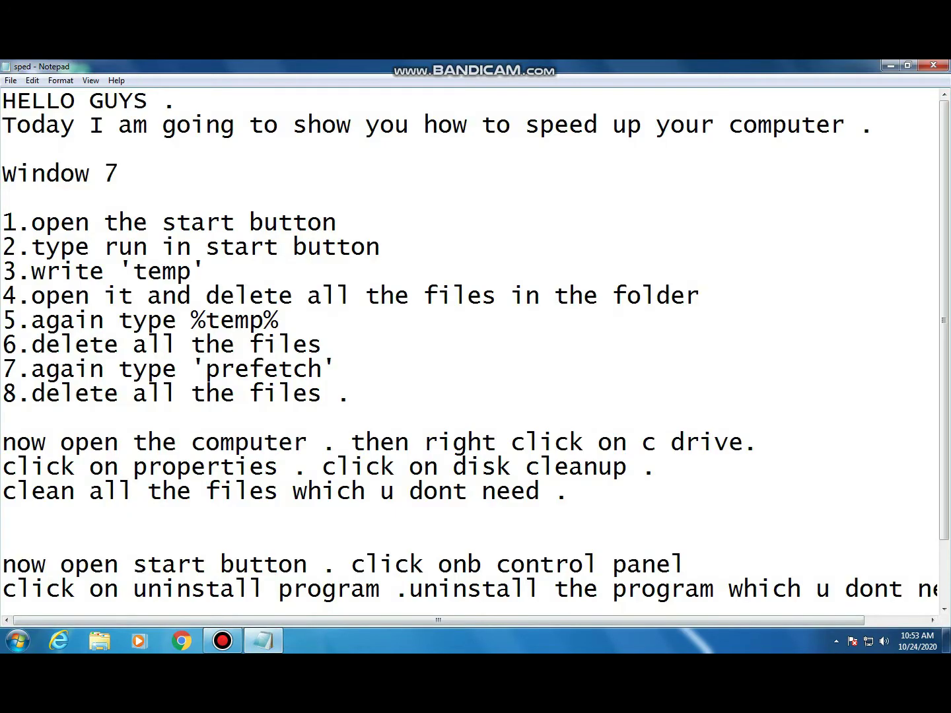
pyautogui.moveTo(32, 370); pyautogui.dragTo(322, 370)
pyautogui.click(339, 370)
pyautogui.click(890, 66)
# - Open the Run dialog and run PREFETCH in place of the previous command to open the Windows Prefetch folder
pyautogui.click(17, 641)
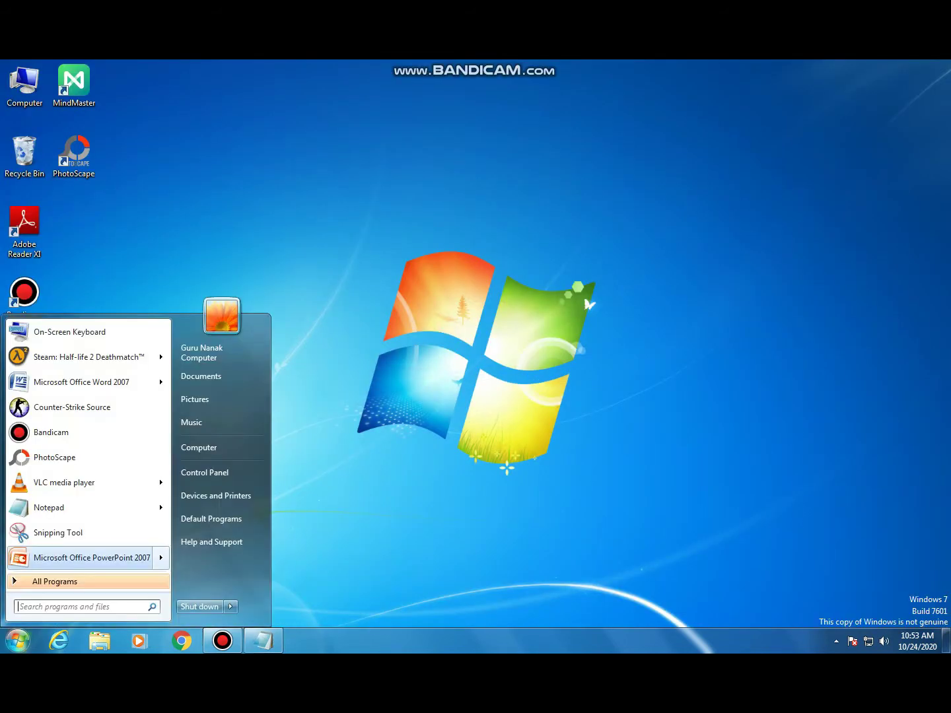
pyautogui.write('run')
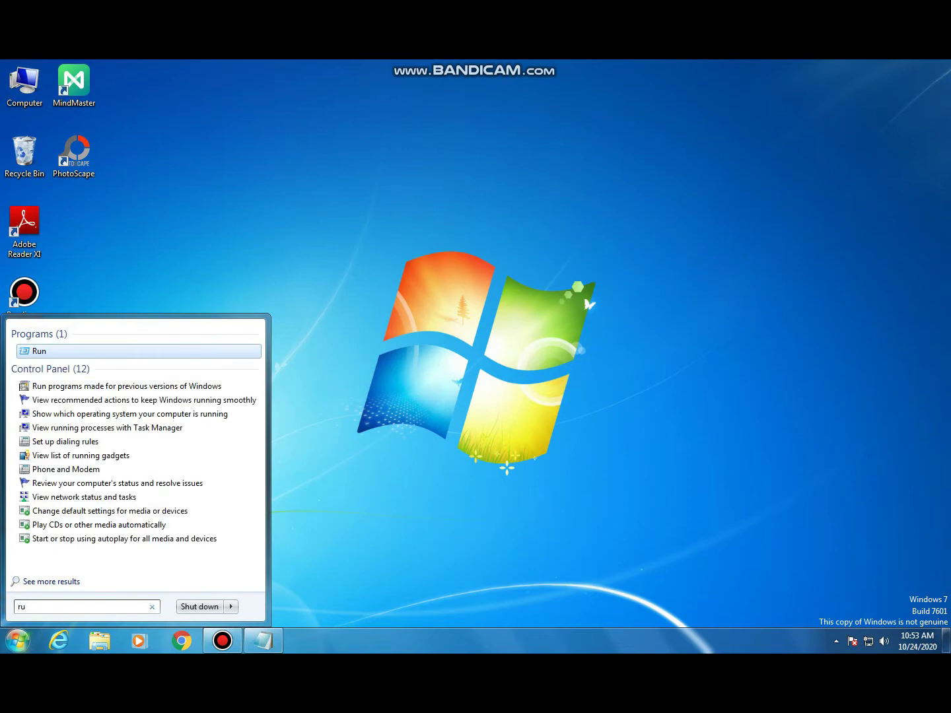
pyautogui.press('Return')
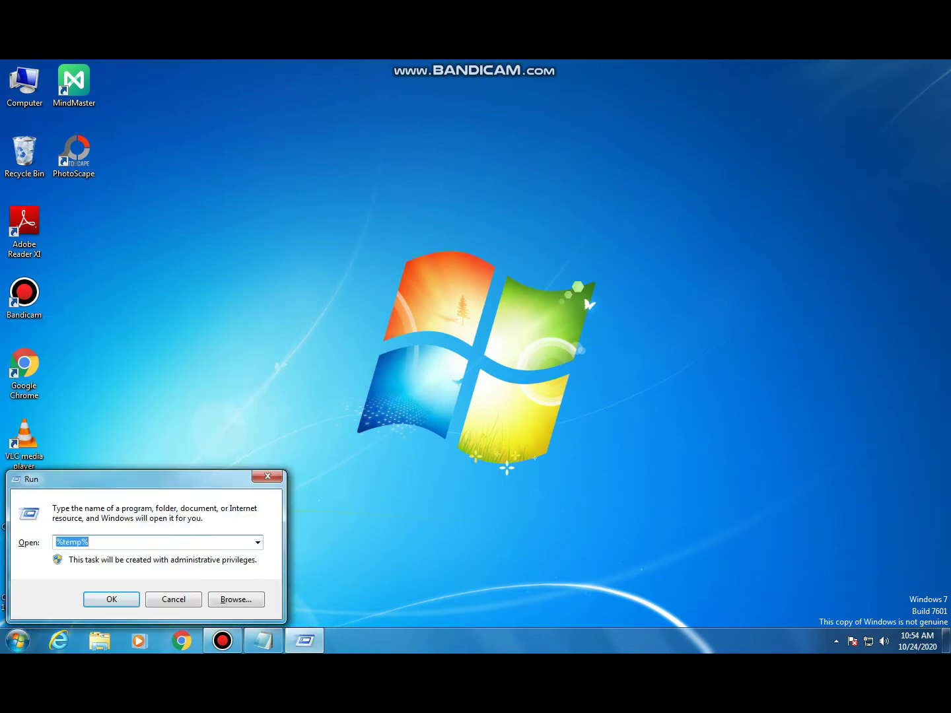
pyautogui.click(258, 543)
pyautogui.click(152, 575)
pyautogui.click(94, 542)
pyautogui.press('BackSpace')
pyautogui.press('BackSpace')
pyautogui.press('BackSpace')
pyautogui.press('BackSpace')
pyautogui.press('BackSpace')
pyautogui.press('BackSpace')
pyautogui.press('BackSpace')
pyautogui.press('BackSpace')
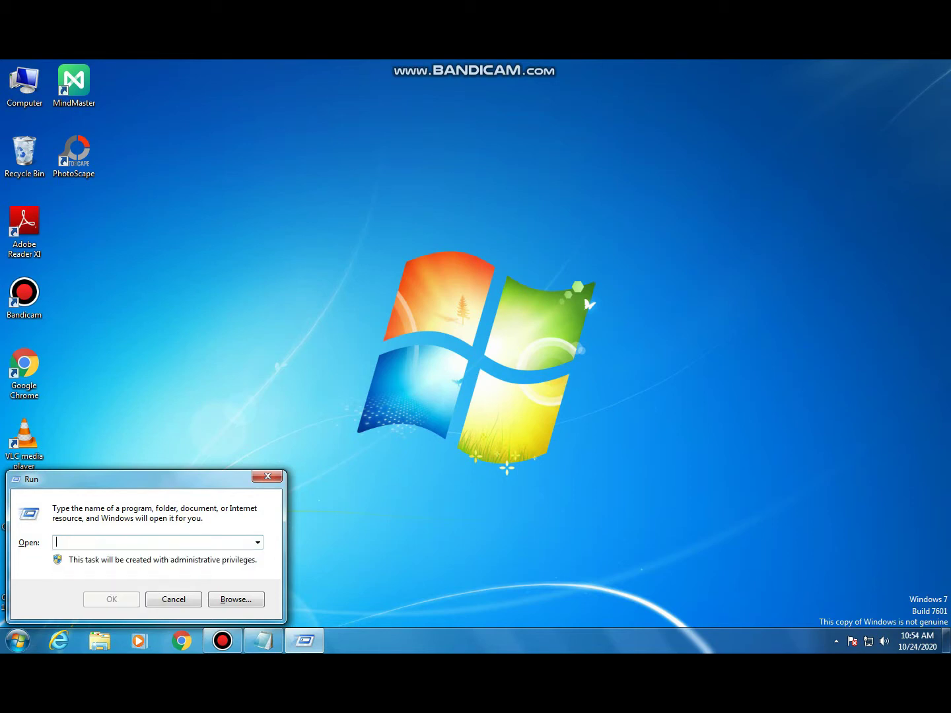
pyautogui.write('PRE')
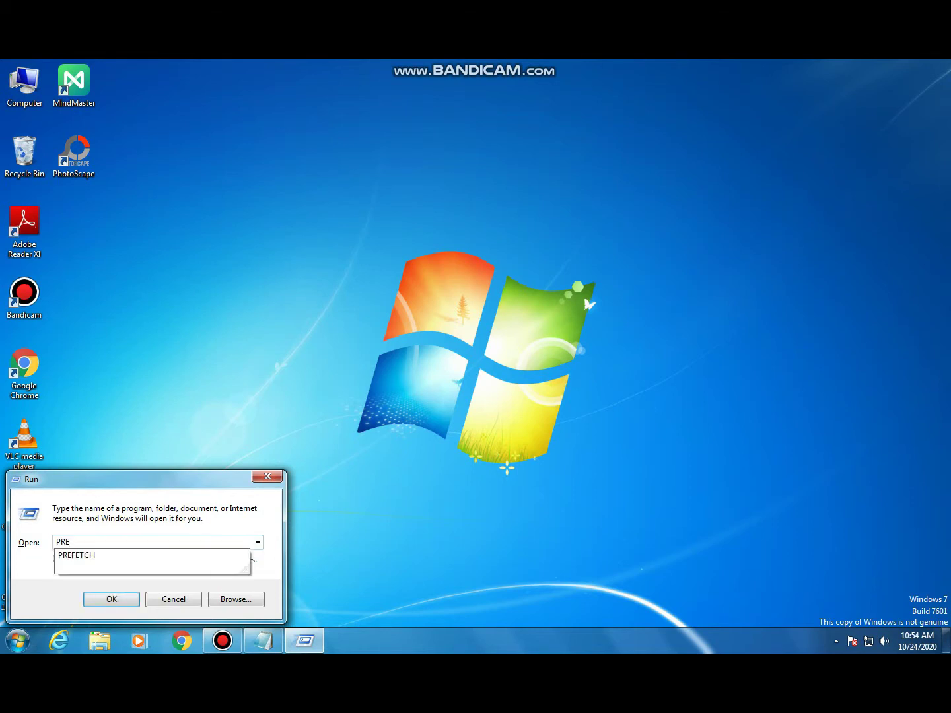
pyautogui.write('FETCH')
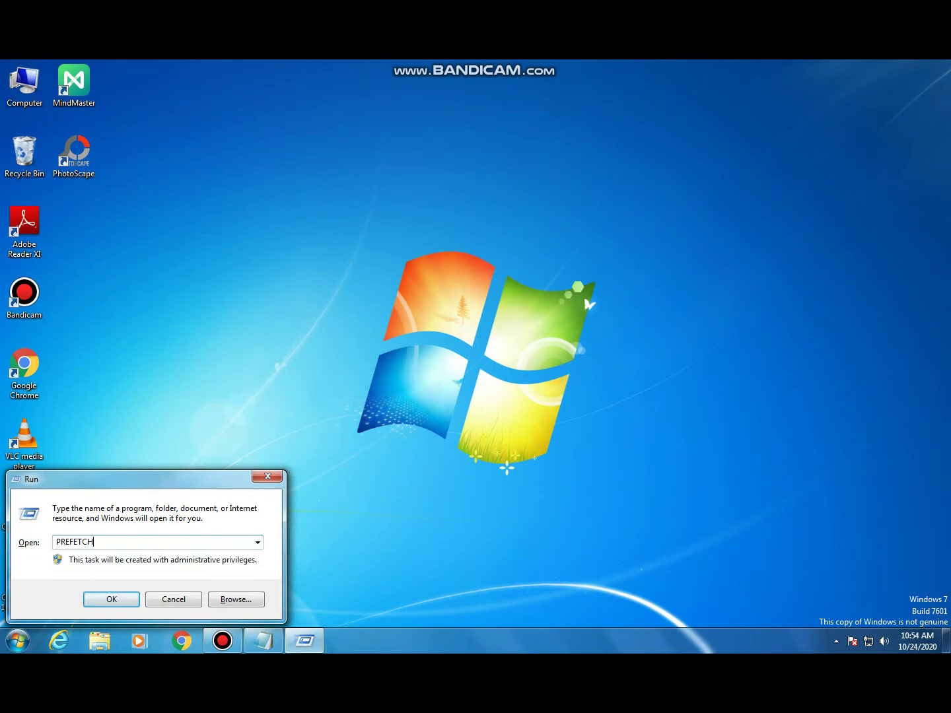
pyautogui.press('Return')
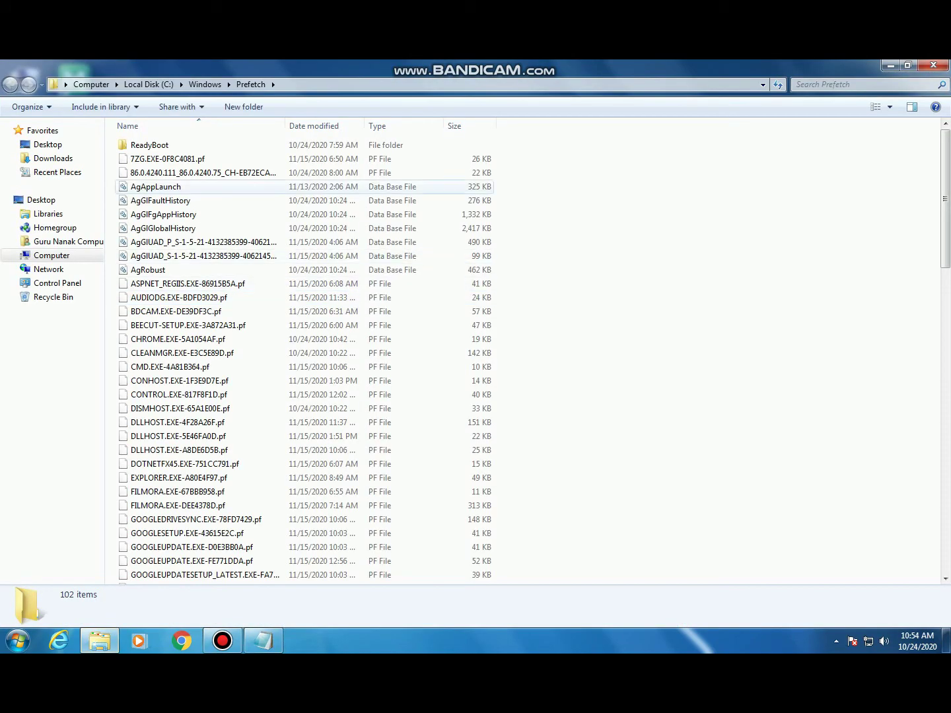
# - Select all items in the Prefetch folder and move them to the Recycle Bin
pyautogui.moveTo(113, 141); pyautogui.dragTo(504, 573)
pyautogui.scroll(-20, 393, 460)
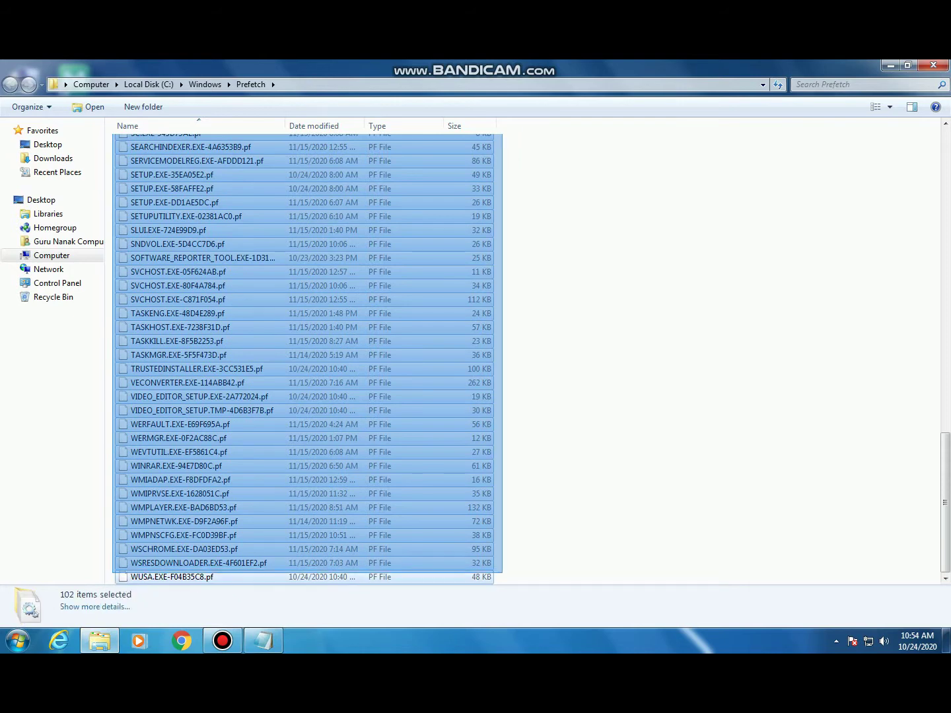
pyautogui.rightClick(503, 573)
pyautogui.click(535, 527)
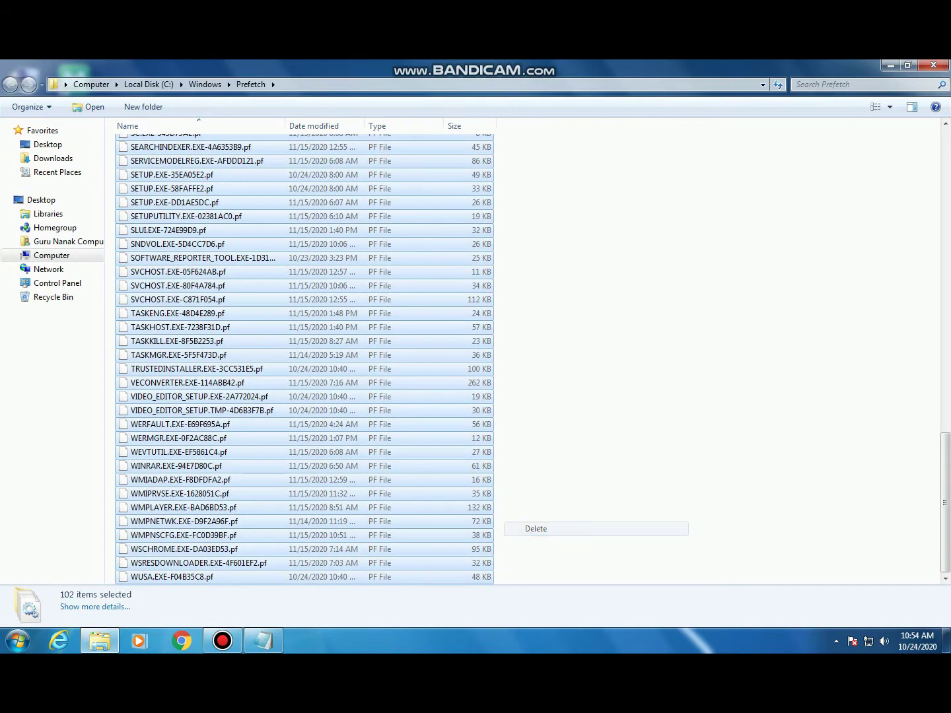
pyautogui.click(527, 360)
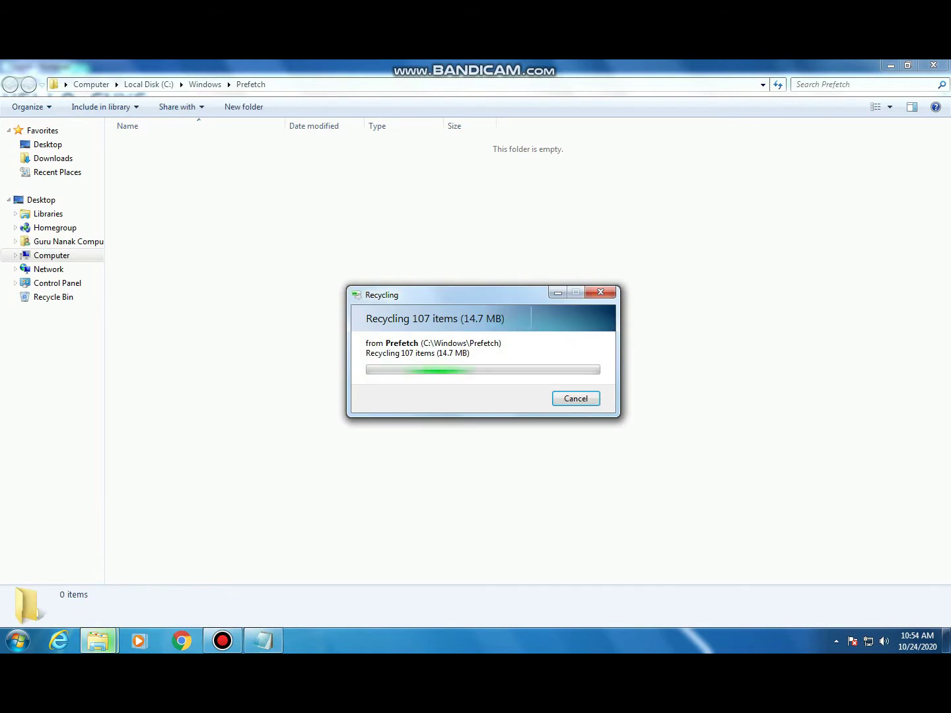
# - Check step 8 of the Notepad instructions about deleting all the files, and minimize the notes
pyautogui.click(263, 641)
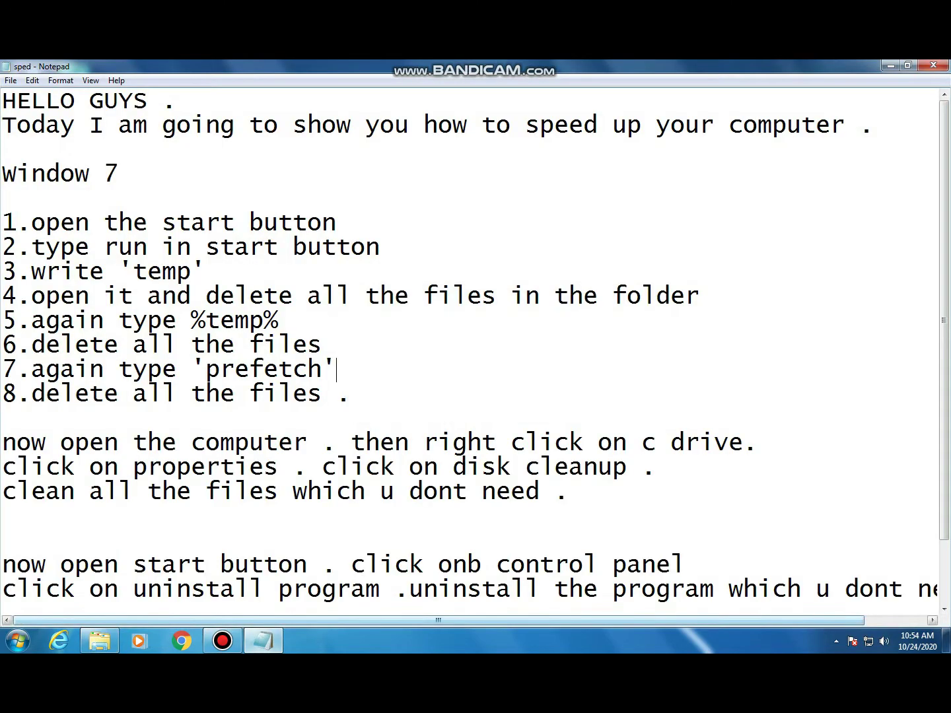
pyautogui.moveTo(32, 394); pyautogui.dragTo(351, 395)
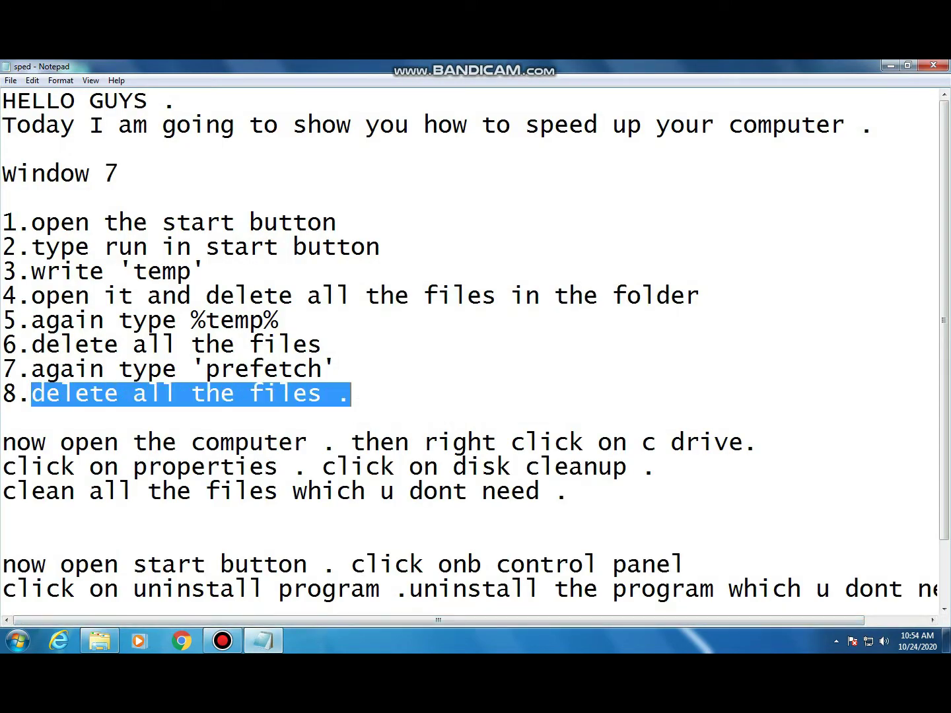
pyautogui.click(352, 394)
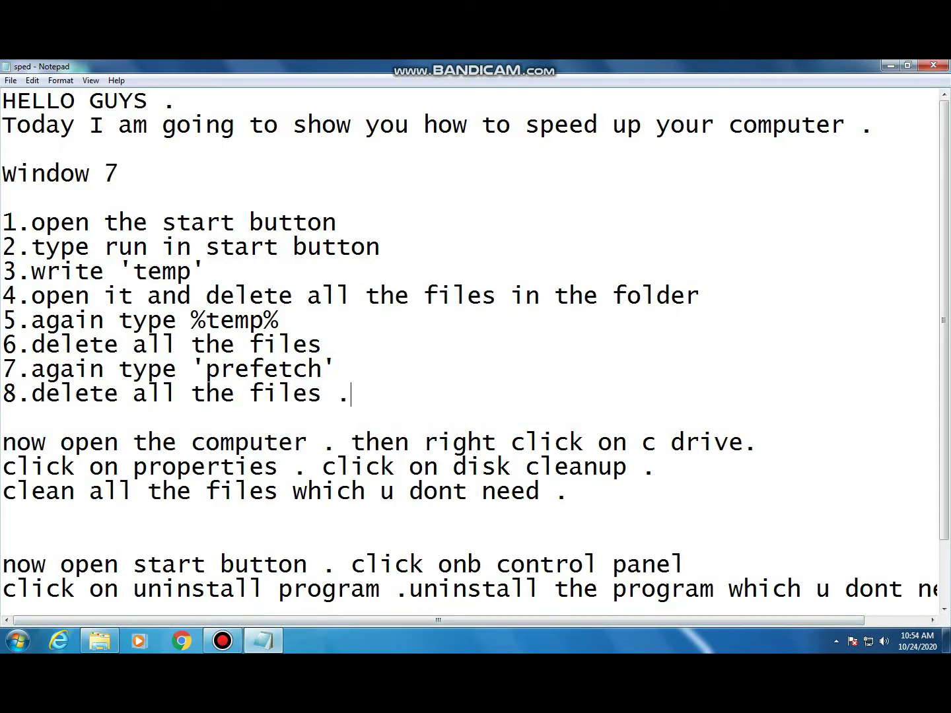
pyautogui.click(891, 65)
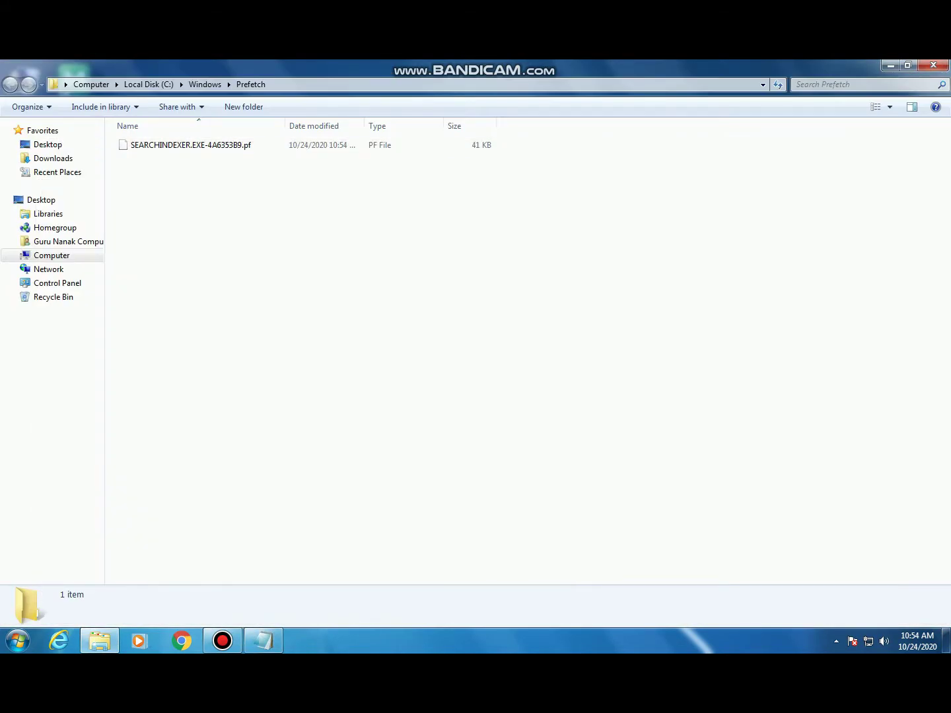
# - Move the remaining SEARCHINDEXER .pf file to the Recycle Bin and close the Prefetch folder
pyautogui.rightClick(117, 138)
pyautogui.click(154, 190)
pyautogui.click(191, 146)
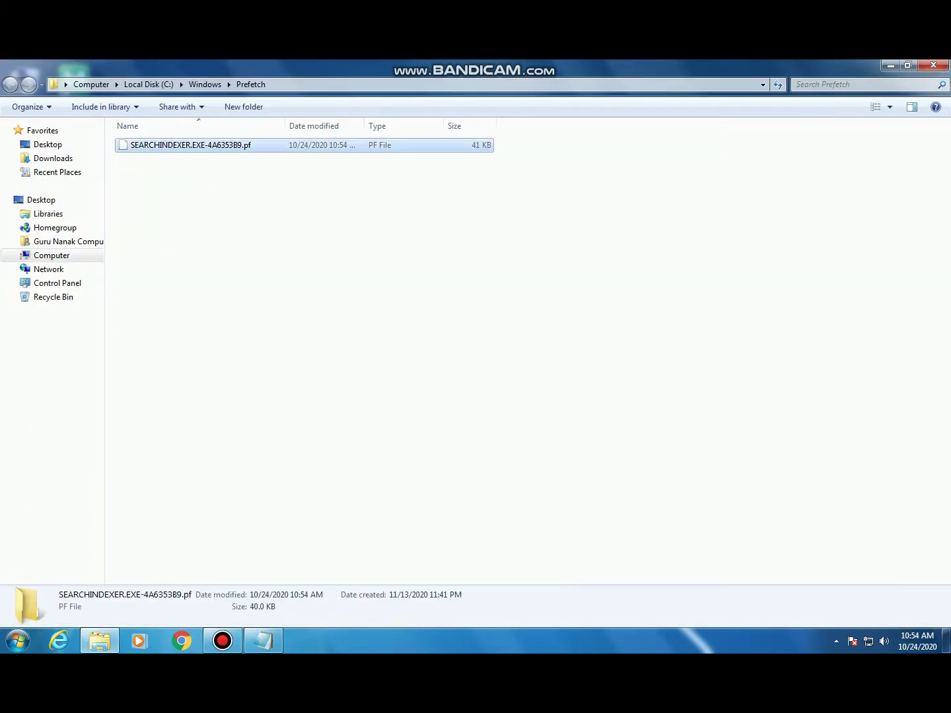
pyautogui.rightClick(130, 145)
pyautogui.click(153, 338)
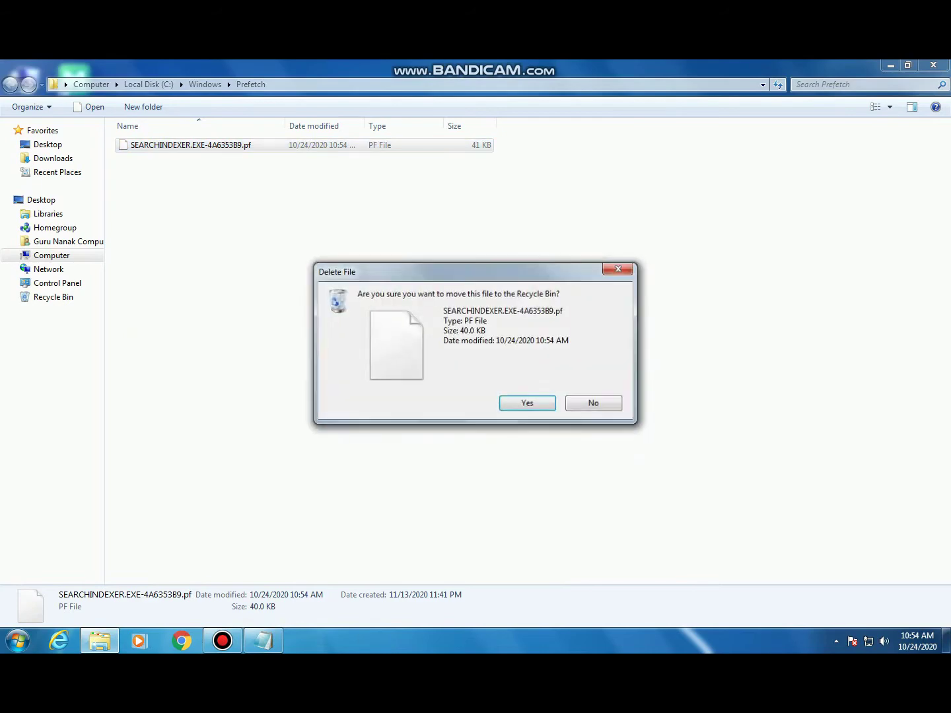
pyautogui.click(527, 401)
pyautogui.click(933, 65)
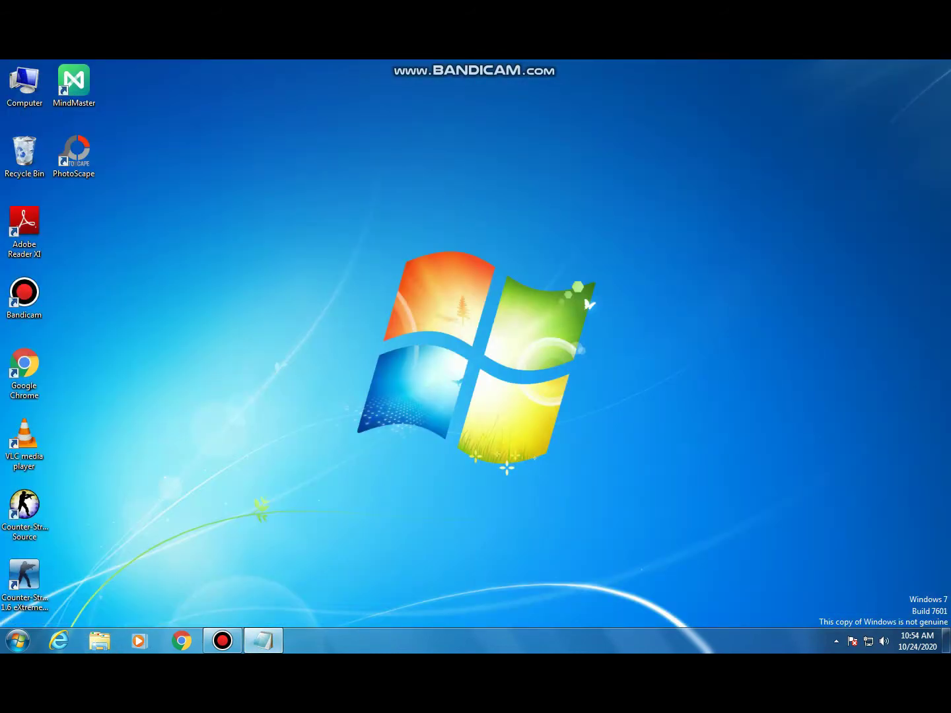
# - Read the notes on opening Computer and the C drive's properties, highlighting each instruction, and minimize the notes
pyautogui.click(263, 641)
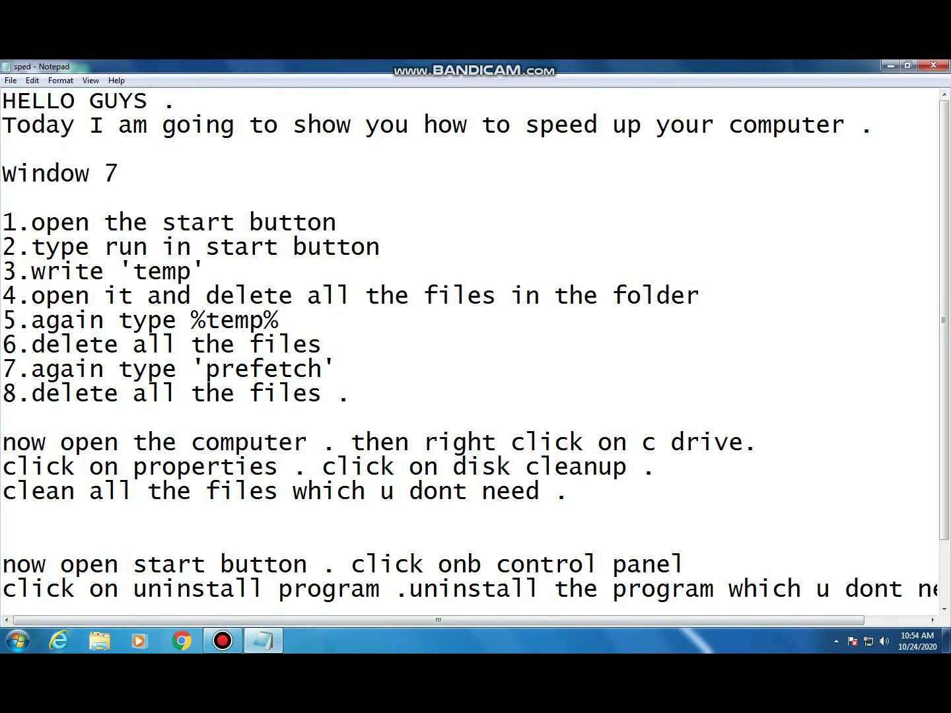
pyautogui.hotkey('shift', 'Right')
pyautogui.hotkey('shift', 'Right')
pyautogui.hotkey('shift', 'Right')
pyautogui.hotkey('shift', 'Right')
pyautogui.hotkey('shift', 'Right')
pyautogui.hotkey('shift', 'Right')
pyautogui.hotkey('shift', 'Right')
pyautogui.hotkey('shift', 'Right')
pyautogui.hotkey('shift', 'Right')
pyautogui.hotkey('shift', 'Right')
pyautogui.hotkey('shift', 'Right')
pyautogui.hotkey('shift', 'Right')
pyautogui.hotkey('shift', 'Right')
pyautogui.hotkey('shift', 'Right')
pyautogui.hotkey('shift', 'Right')
pyautogui.hotkey('shift', 'Right')
pyautogui.hotkey('shift', 'Right')
pyautogui.hotkey('shift', 'Right')
pyautogui.hotkey('shift', 'Right')
pyautogui.hotkey('shift', 'Right')
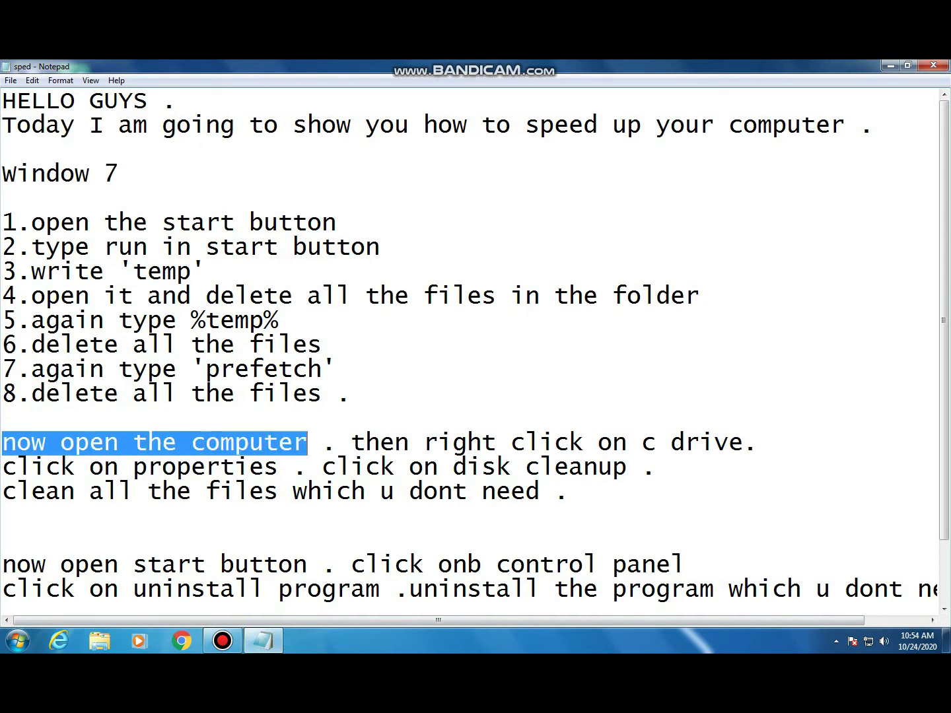
pyautogui.moveTo(352, 443); pyautogui.dragTo(758, 443)
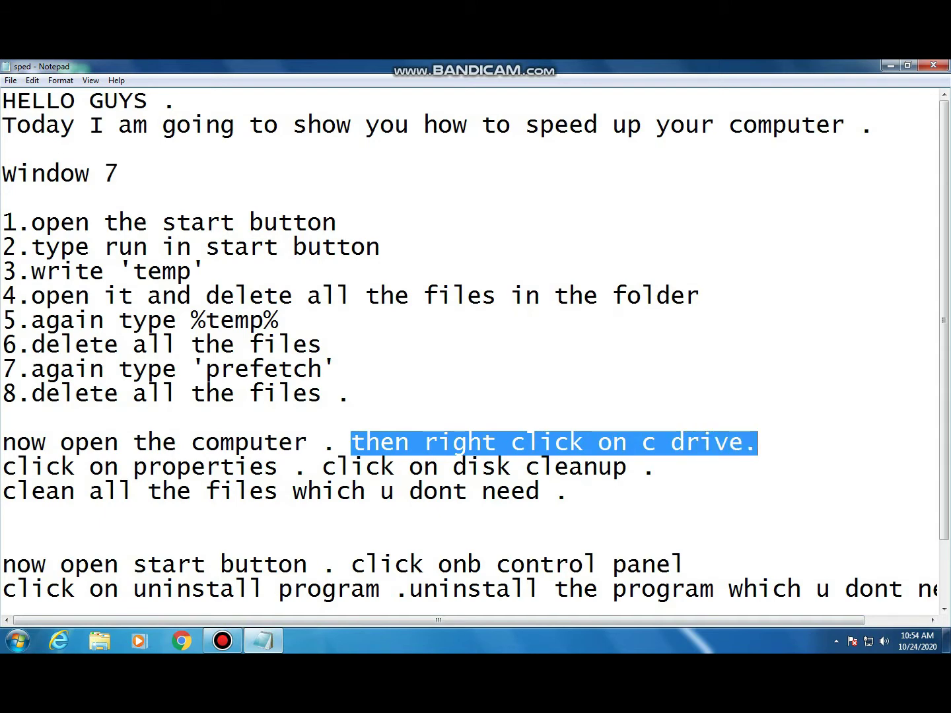
pyautogui.moveTo(3, 467); pyautogui.dragTo(293, 467)
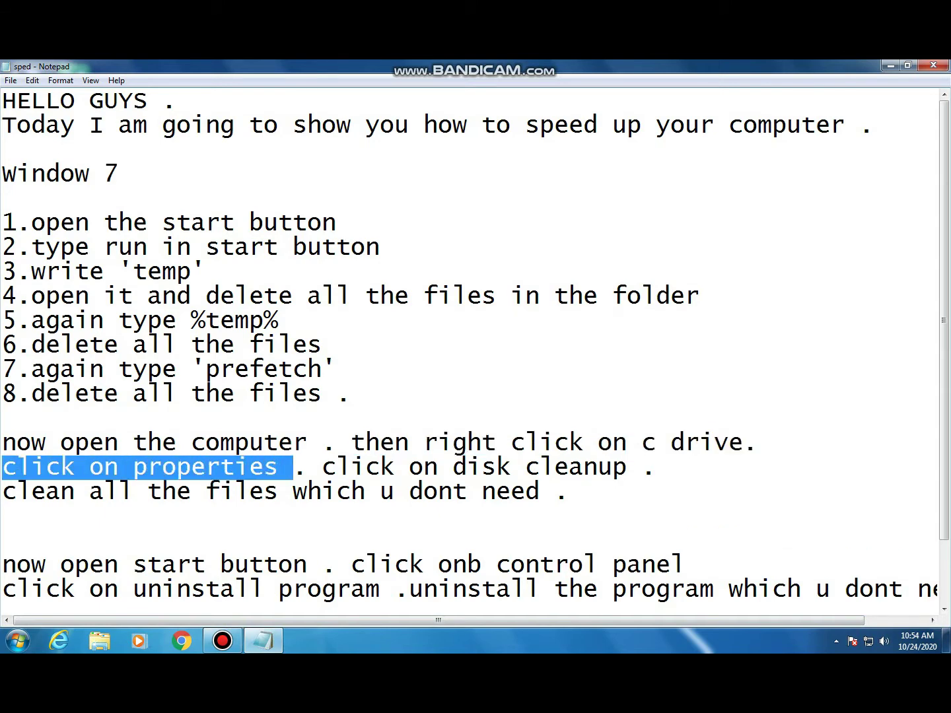
pyautogui.click(889, 65)
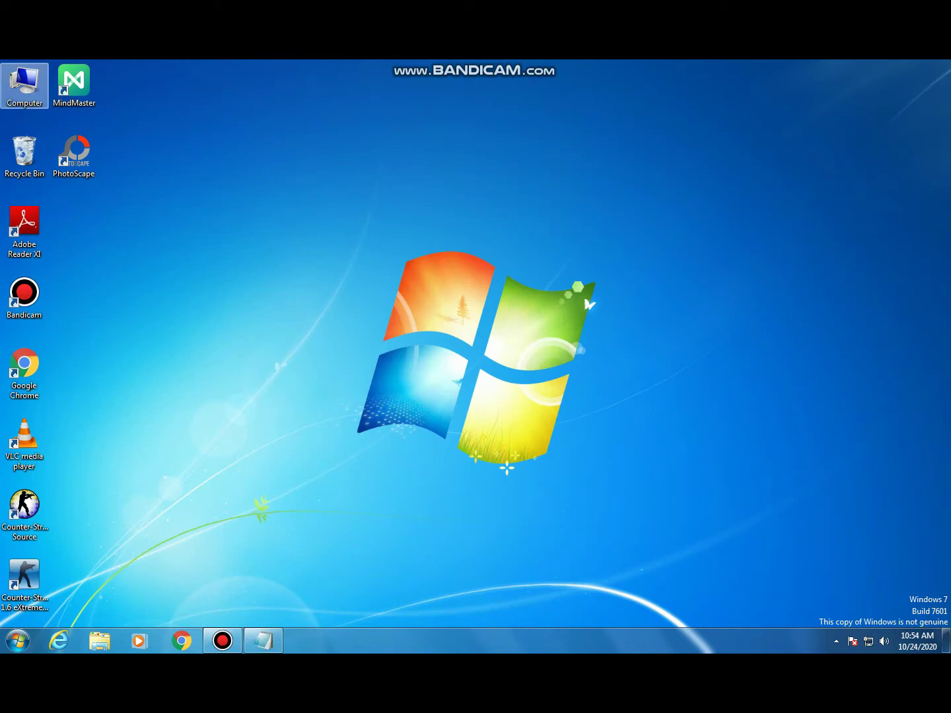
# - Open Computer from the desktop and display the properties of Local Disk (C:)
pyautogui.doubleClick(24, 85)
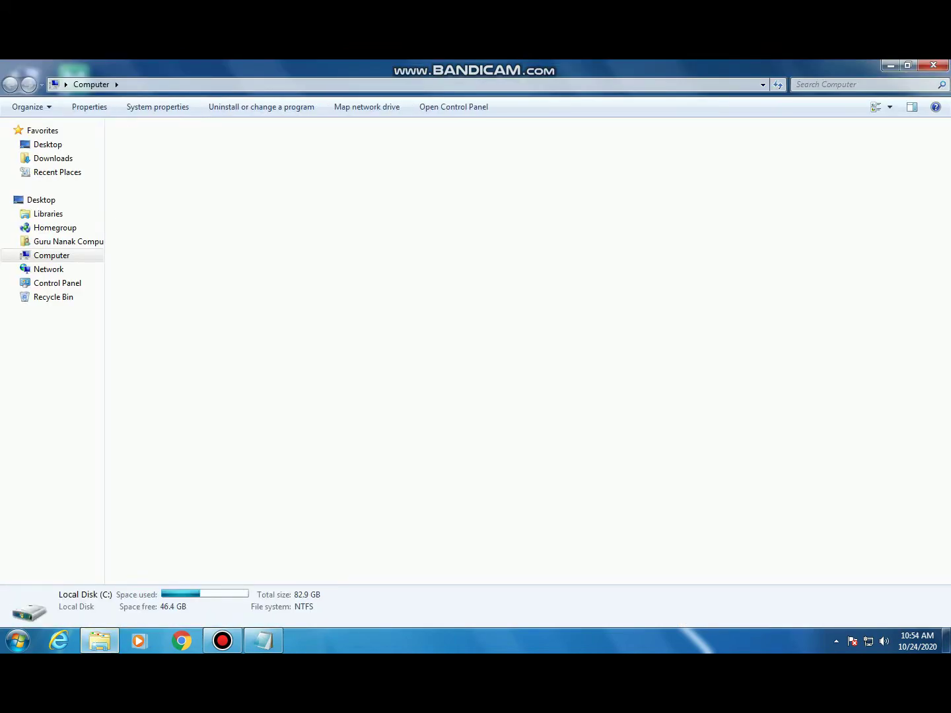
pyautogui.press('Return')
pyautogui.press('BackSpace')
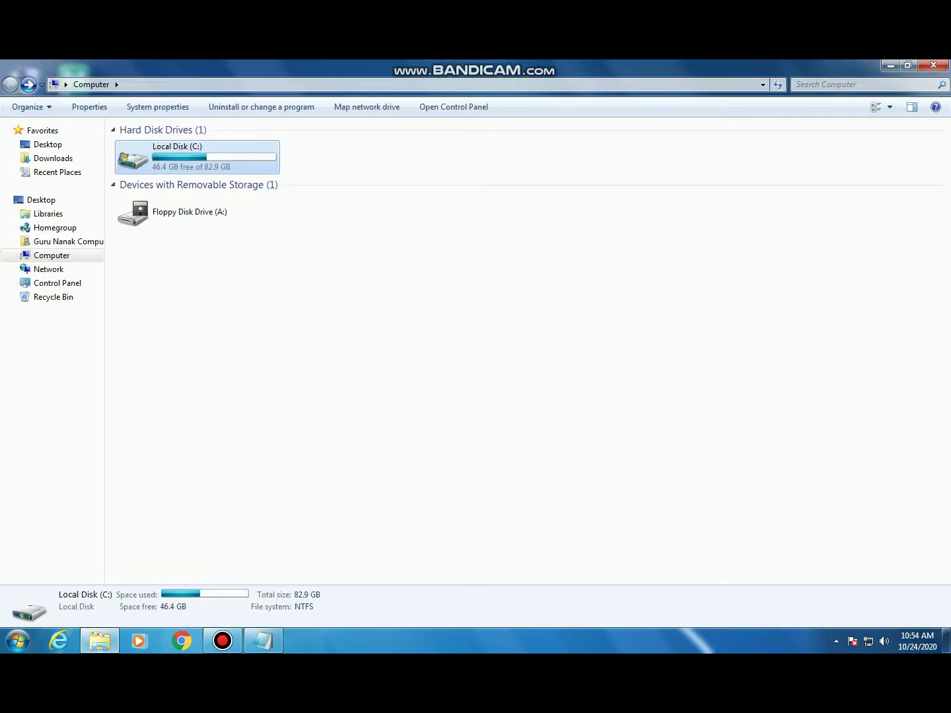
pyautogui.rightClick(116, 154)
pyautogui.click(157, 412)
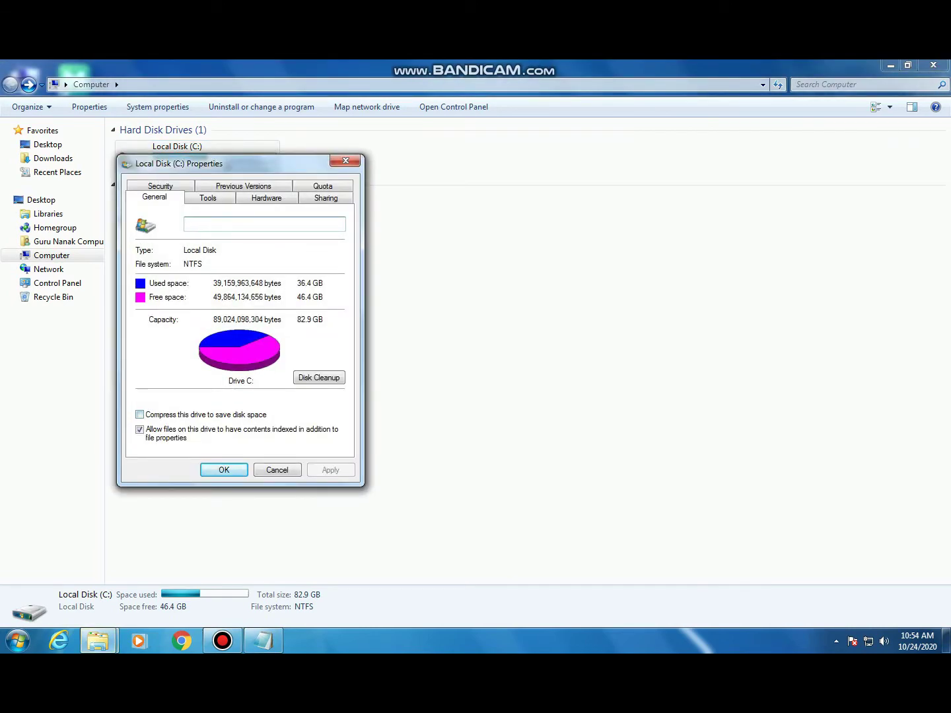
# - Recheck the C drive and properties instructions in the Notepad notes, and return to the drive's properties
pyautogui.click(263, 640)
pyautogui.click(3, 517)
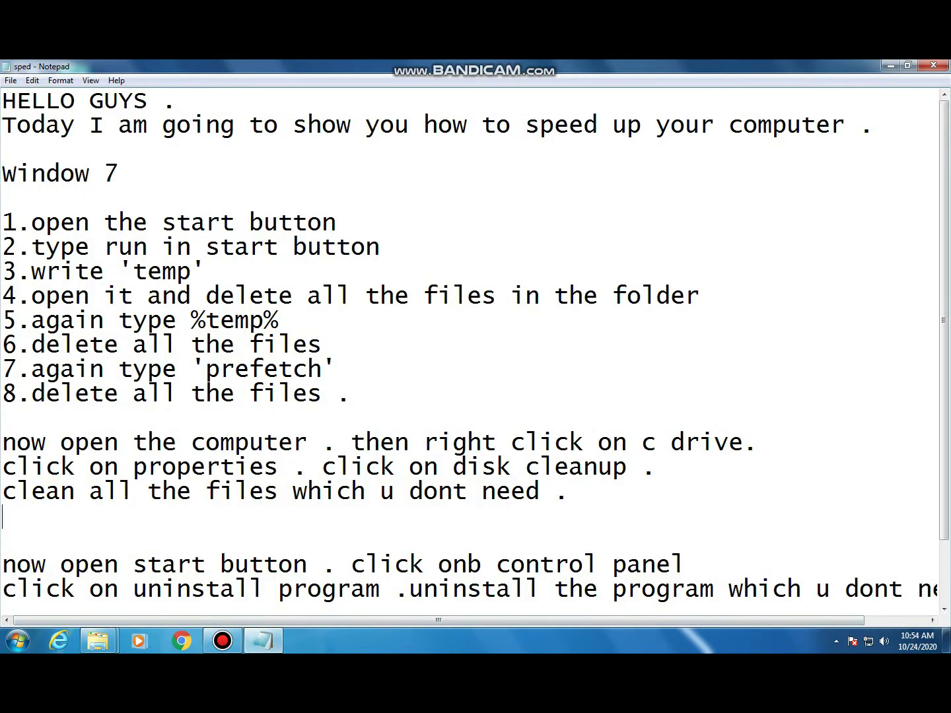
pyautogui.moveTo(350, 443); pyautogui.dragTo(744, 443)
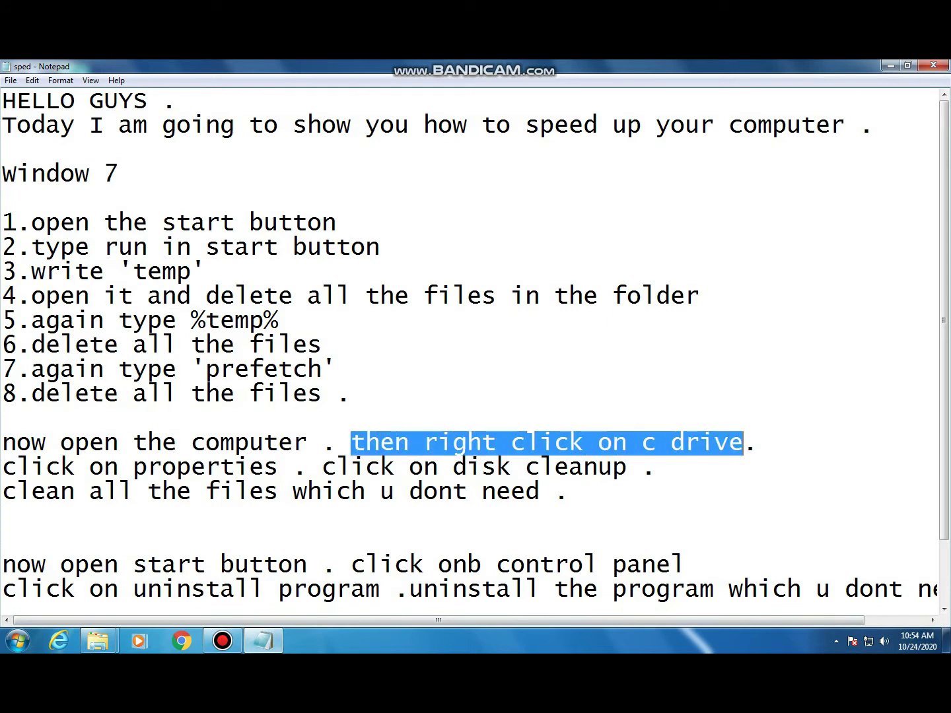
pyautogui.click(570, 492)
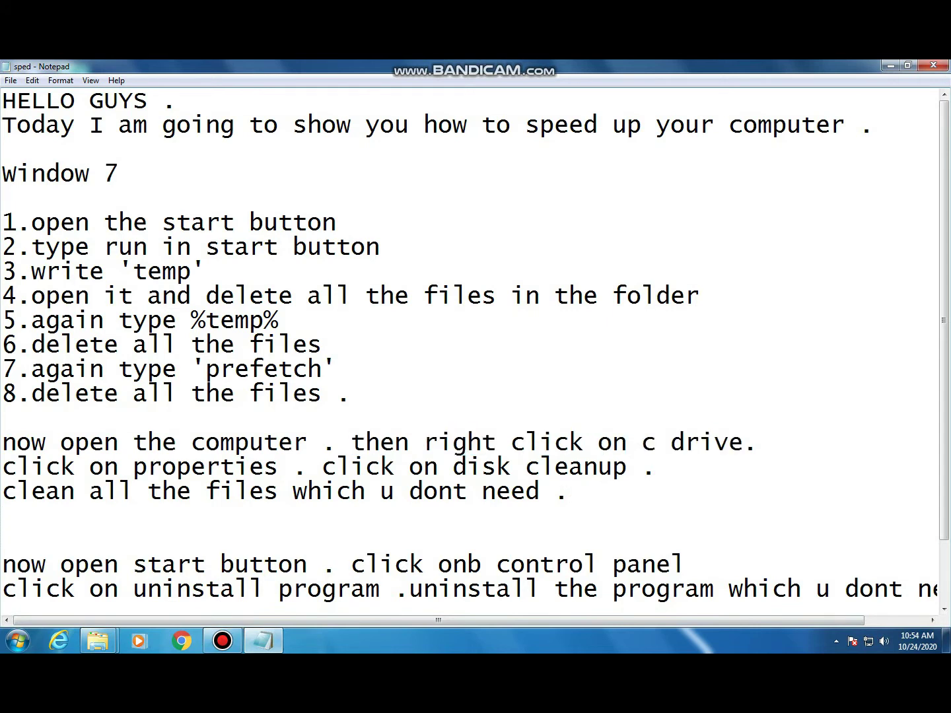
pyautogui.moveTo(3, 467); pyautogui.dragTo(163, 467)
pyautogui.click(2, 541)
pyautogui.moveTo(3, 467); pyautogui.dragTo(278, 467)
pyautogui.click(3, 542)
pyautogui.click(890, 65)
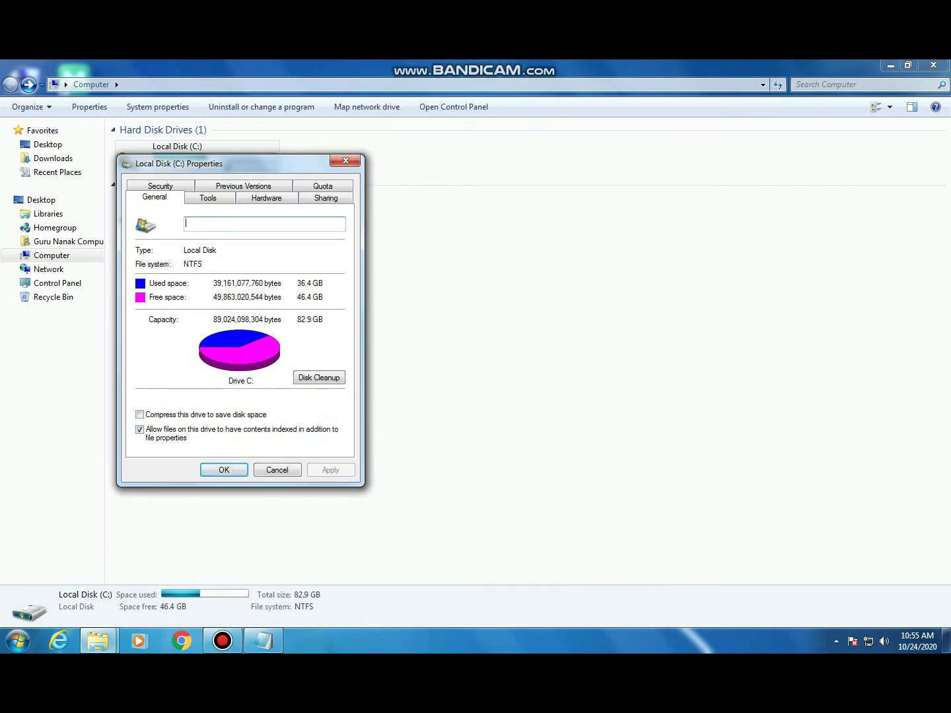
# - Highlight the disk cleanup instruction in the Notepad notes to check it, and minimize the notes
pyautogui.hotkey('alt', 'Tab')
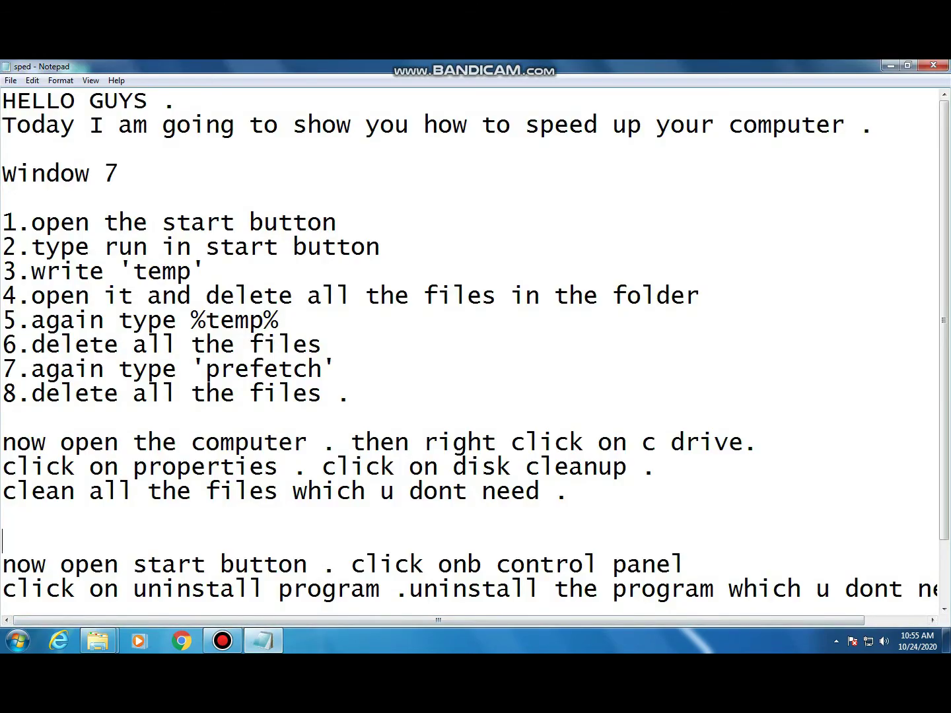
pyautogui.moveTo(322, 466); pyautogui.dragTo(350, 467)
pyautogui.hotkey('shift', 'Right')
pyautogui.hotkey('shift', 'Right')
pyautogui.hotkey('shift', 'Right')
pyautogui.hotkey('shift', 'Right')
pyautogui.hotkey('shift', 'Right')
pyautogui.hotkey('shift', 'Right')
pyautogui.hotkey('shift', 'Right')
pyautogui.hotkey('shift', 'Right')
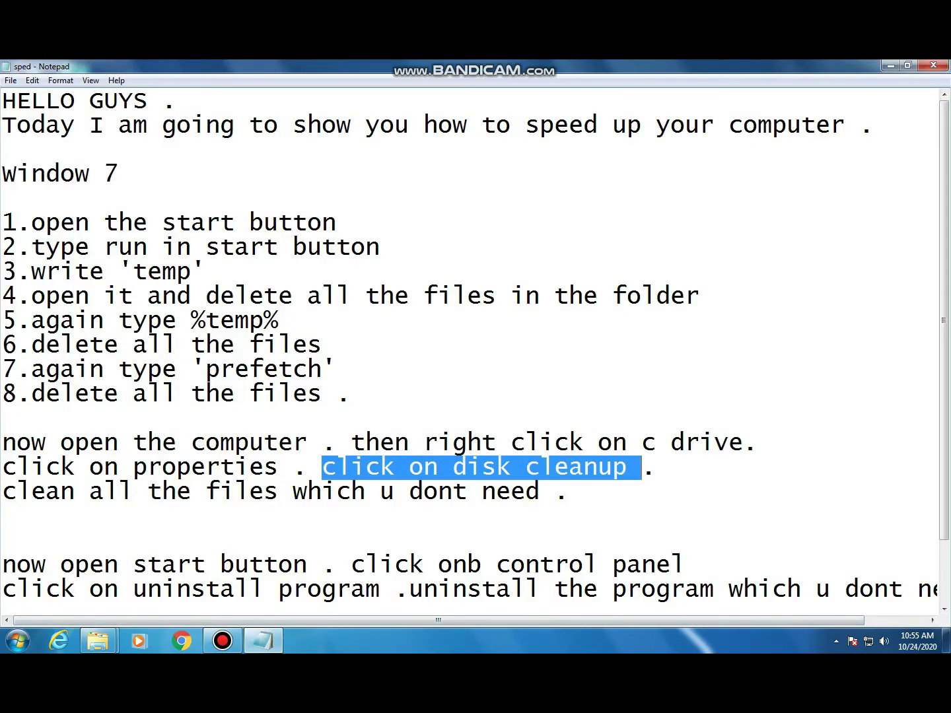
pyautogui.click(890, 66)
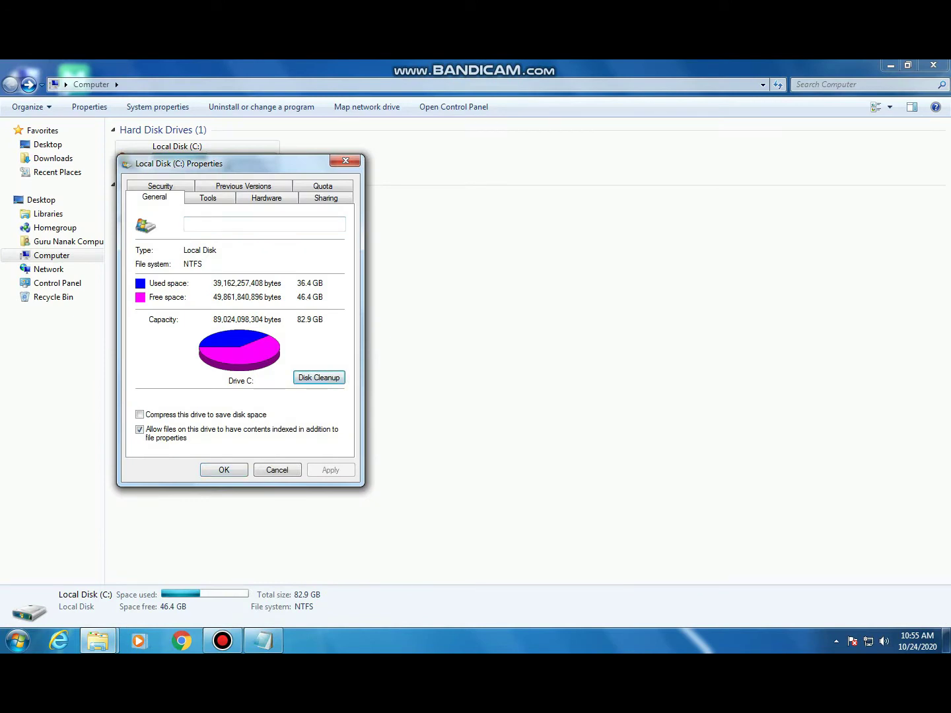
# - Start Disk Cleanup for the C drive and highlight the notes' instruction on cleaning unneeded files before returning to the cleanup list
pyautogui.press('Return')
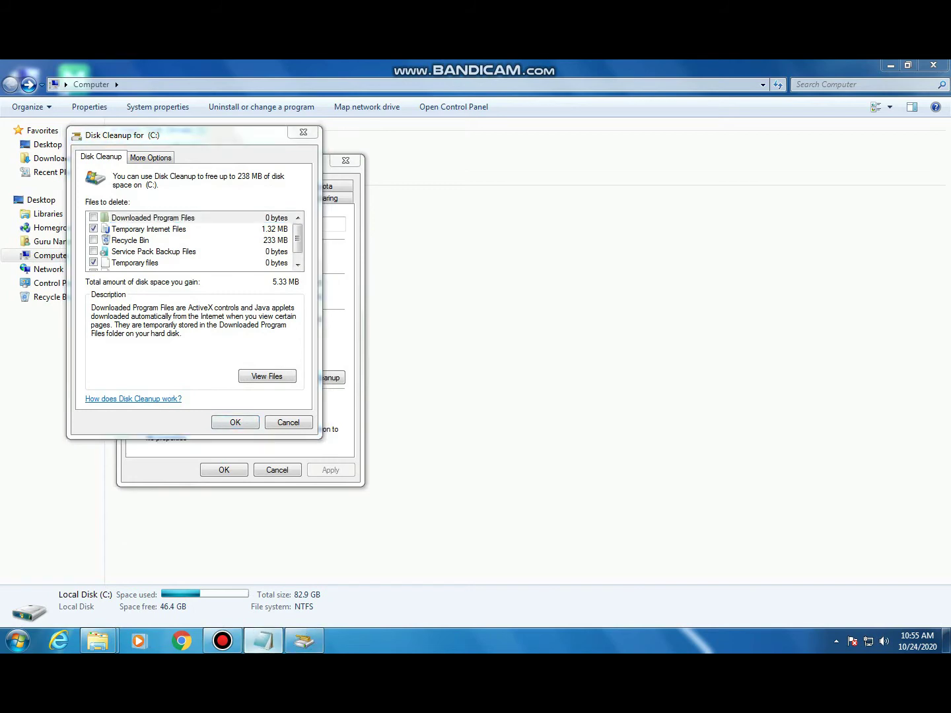
pyautogui.click(263, 641)
pyautogui.click(351, 395)
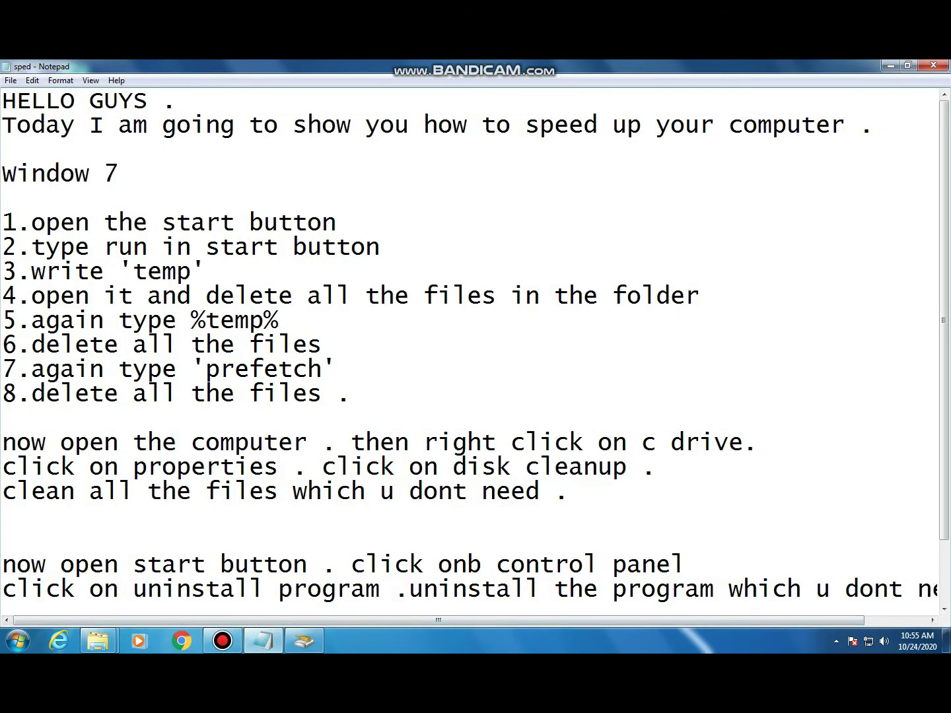
pyautogui.moveTo(4, 492); pyautogui.dragTo(556, 492)
pyautogui.click(4, 541)
pyautogui.click(891, 65)
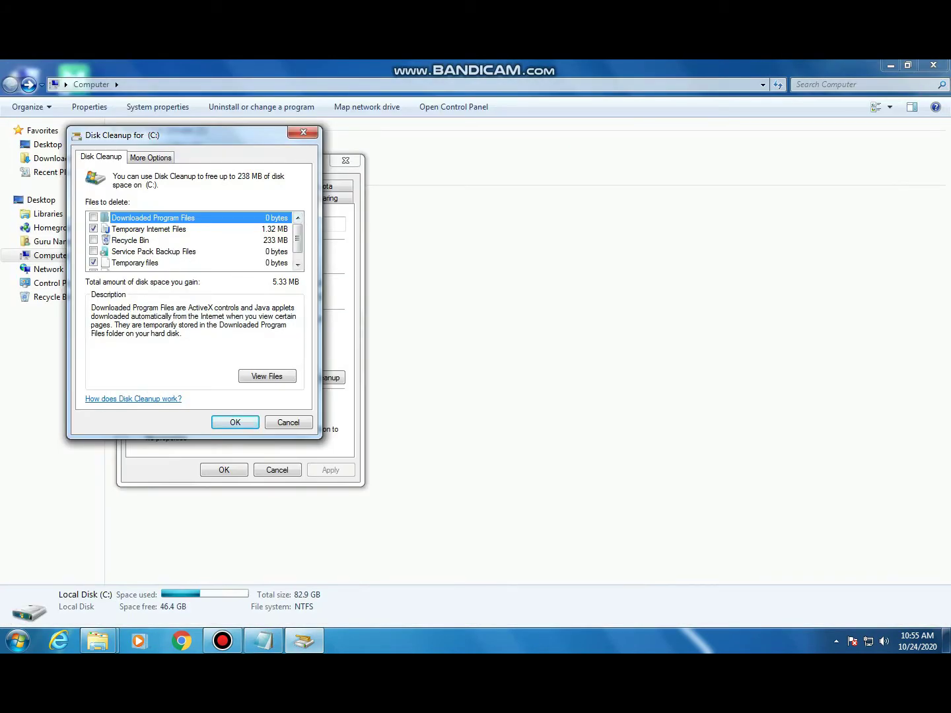
# - Add the Recycle Bin and Service Pack Backup Files to the cleanup selection and permanently delete the selected files
pyautogui.click(93, 240)
pyautogui.scroll(-1, 195, 240)
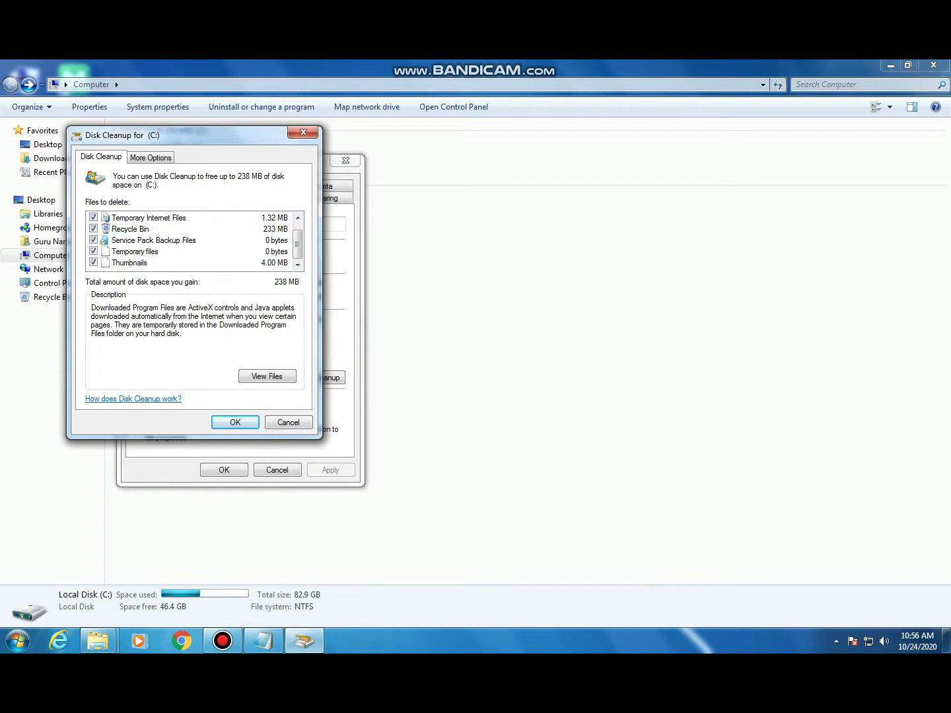
pyautogui.scroll(1, 195, 240)
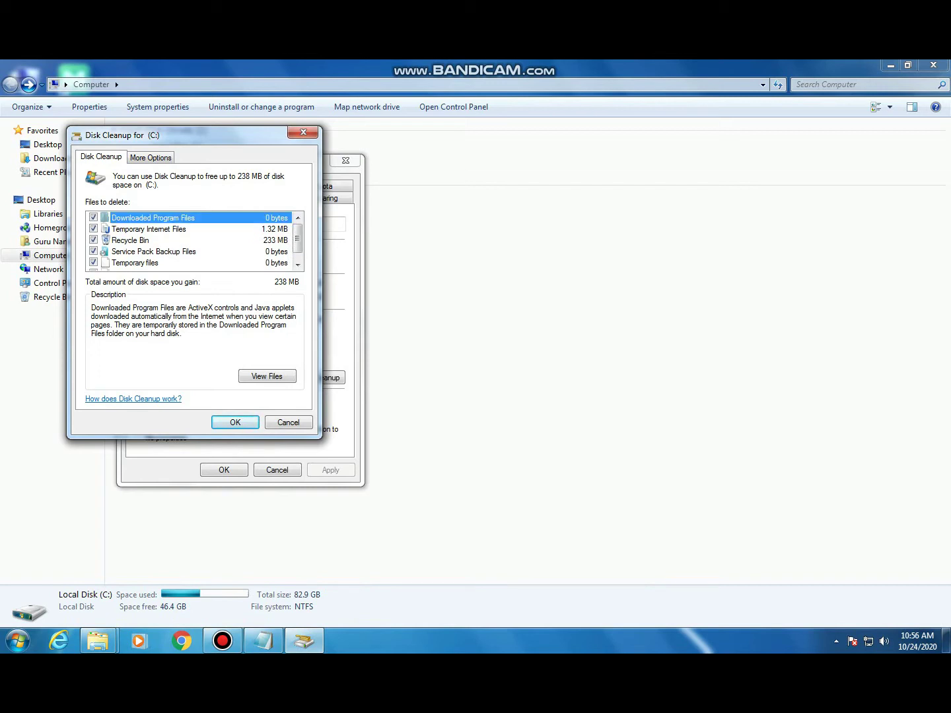
pyautogui.press('Return')
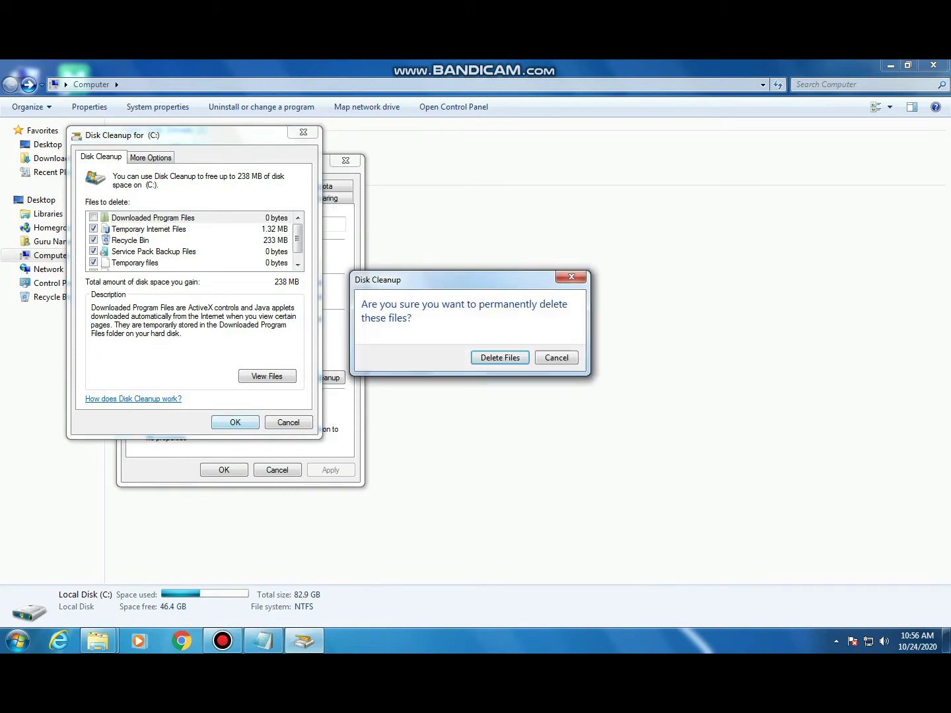
pyautogui.press('Return')
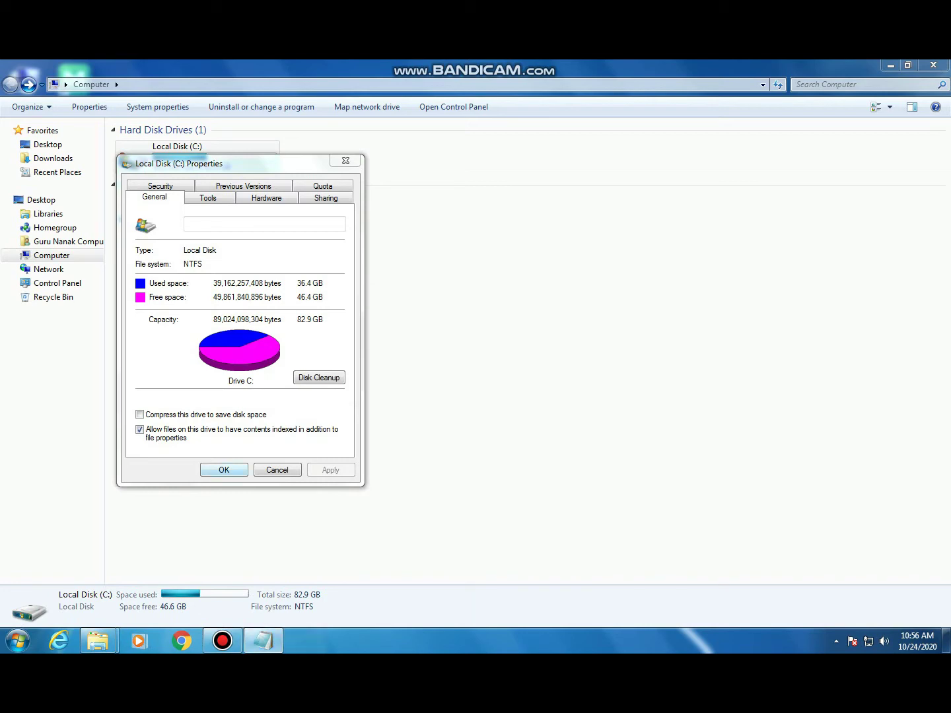
# - Close the Local Disk (C:) properties and the Computer window to return to the desktop
pyautogui.click(223, 470)
pyautogui.click(933, 65)
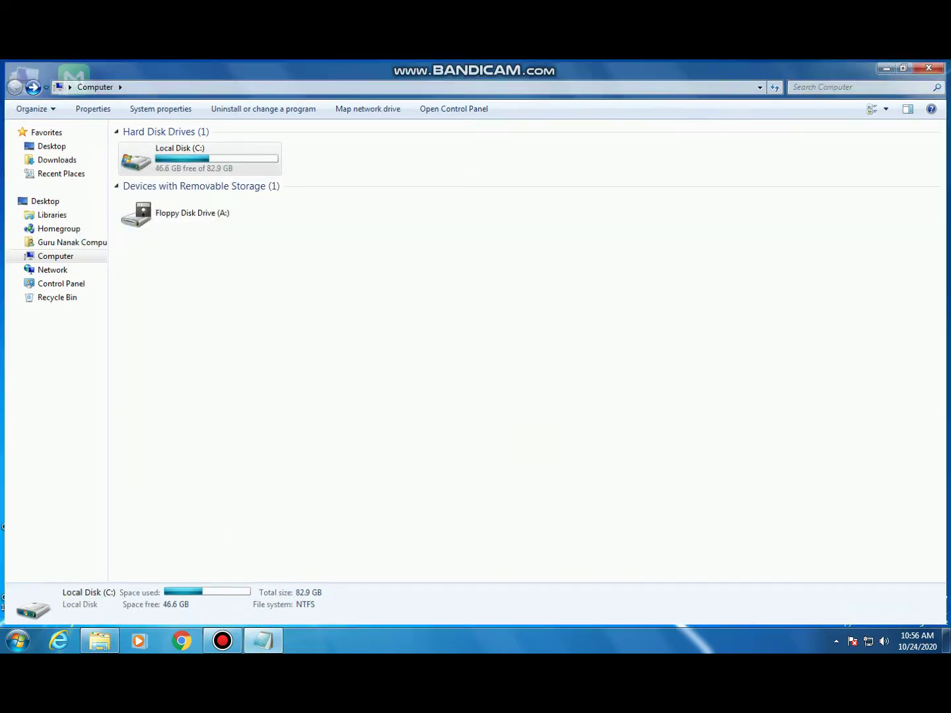
pyautogui.press('super+d')
# - Highlight the Control Panel instruction in the Notepad notes and correct the typo "onb" to "on"
pyautogui.click(264, 640)
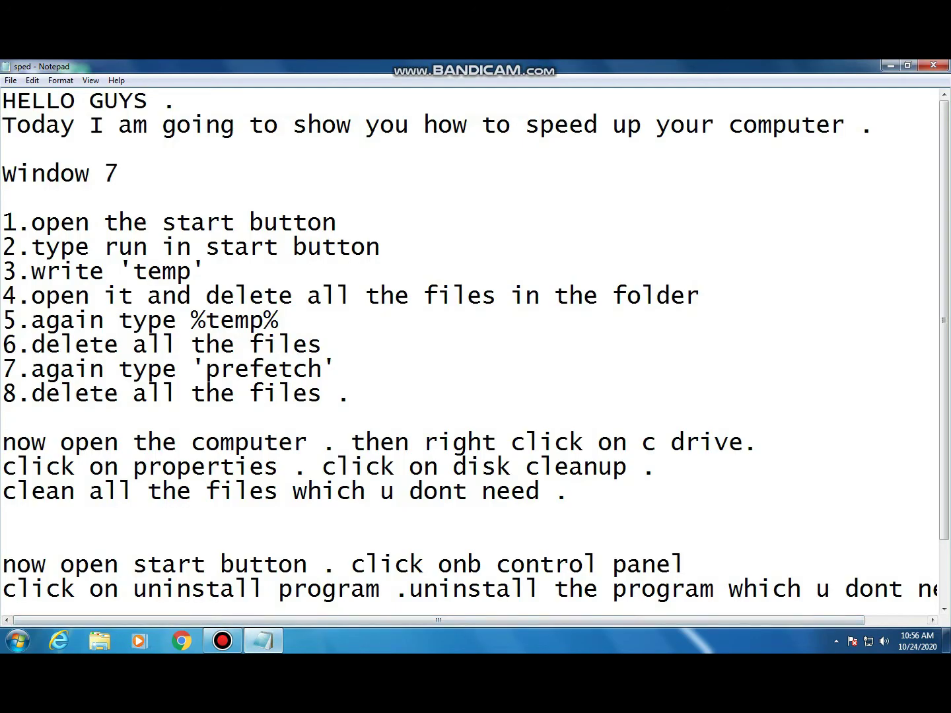
pyautogui.scroll(-1, 469, 354)
pyautogui.click(4, 493)
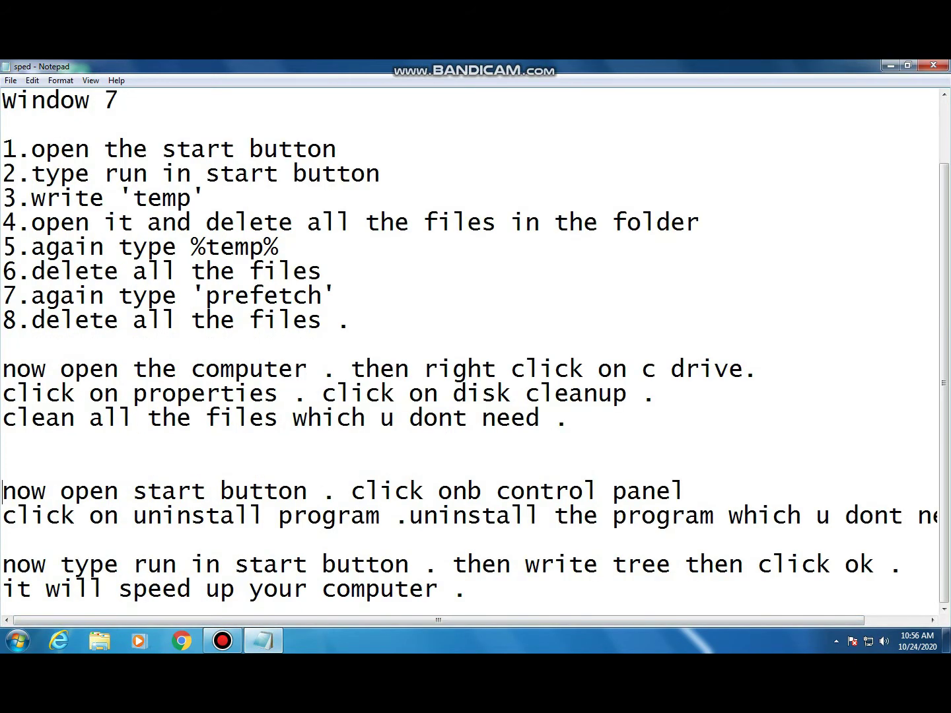
pyautogui.moveTo(3, 492); pyautogui.dragTo(687, 492)
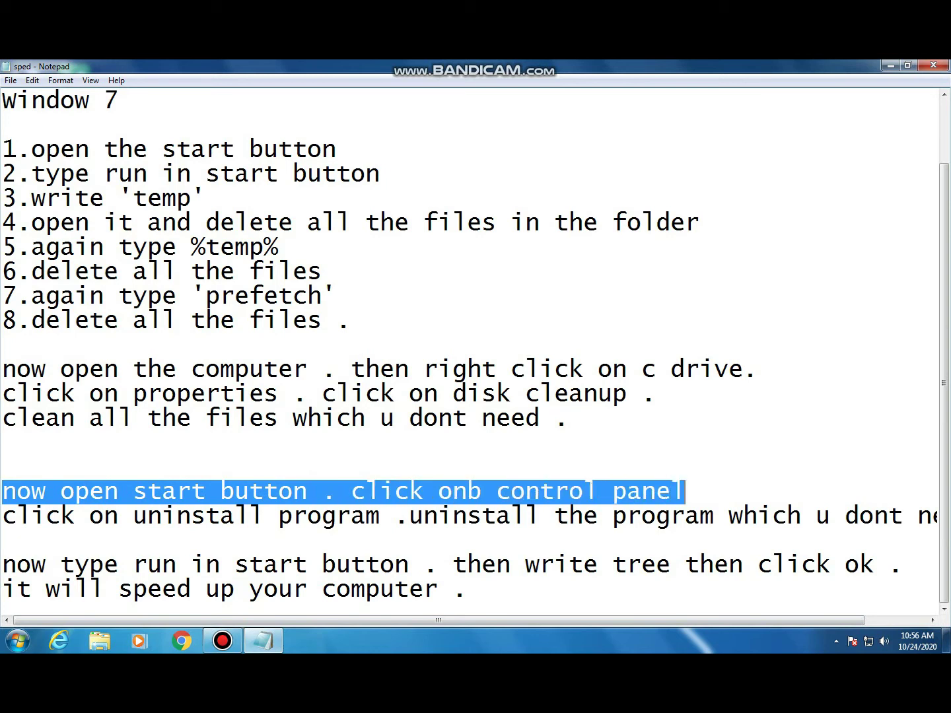
pyautogui.click(3, 467)
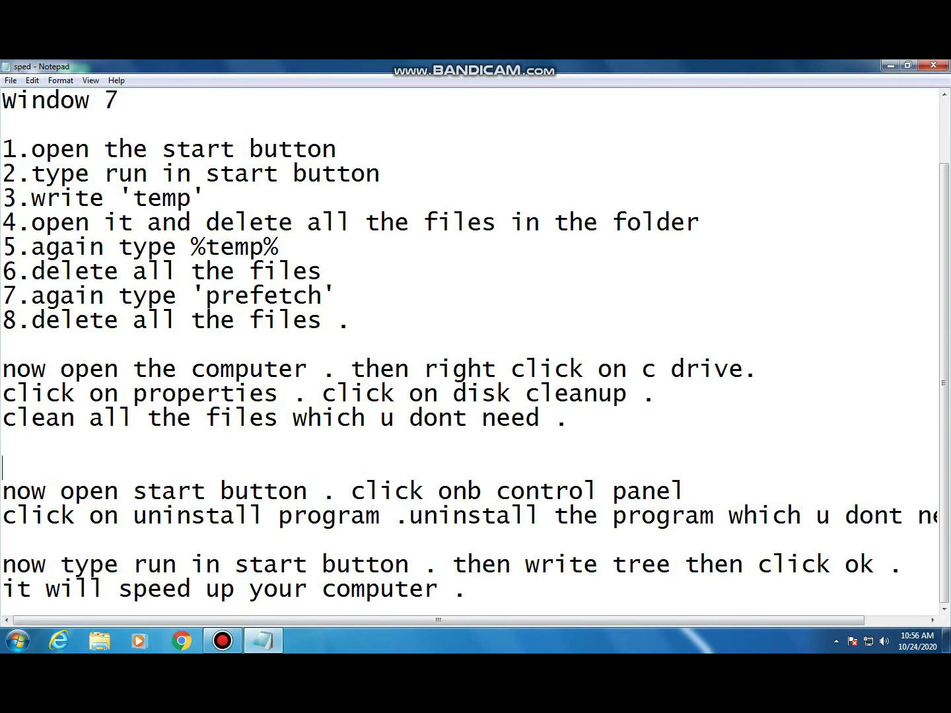
pyautogui.click(482, 492)
pyautogui.press('BackSpace')
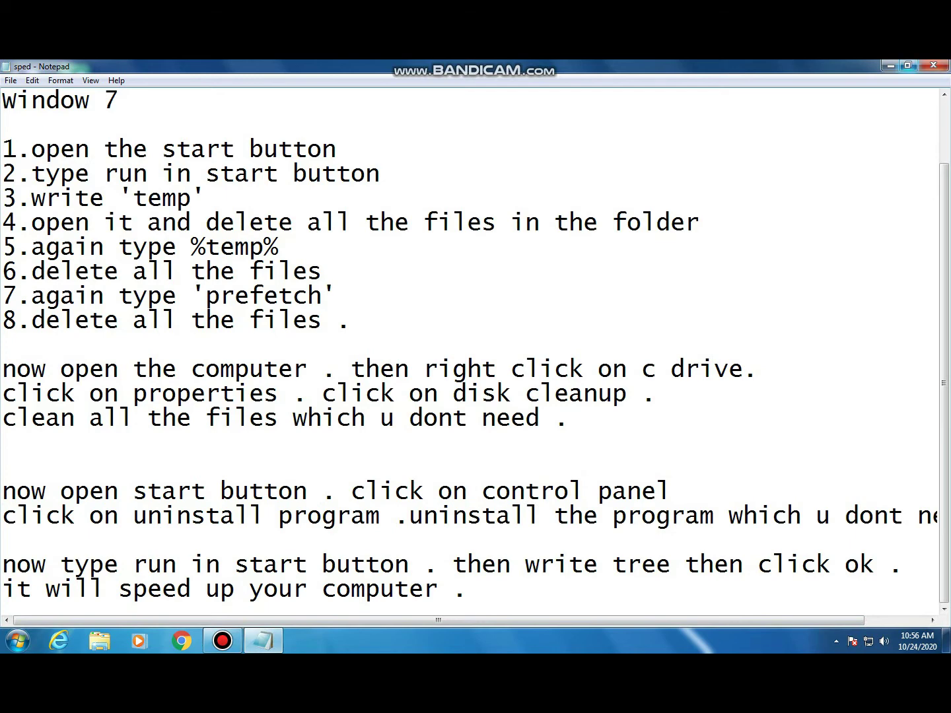
# - Open the installed programs list in Control Panel, checking the uninstall program instruction in the notes along the way
pyautogui.click(891, 66)
pyautogui.click(18, 641)
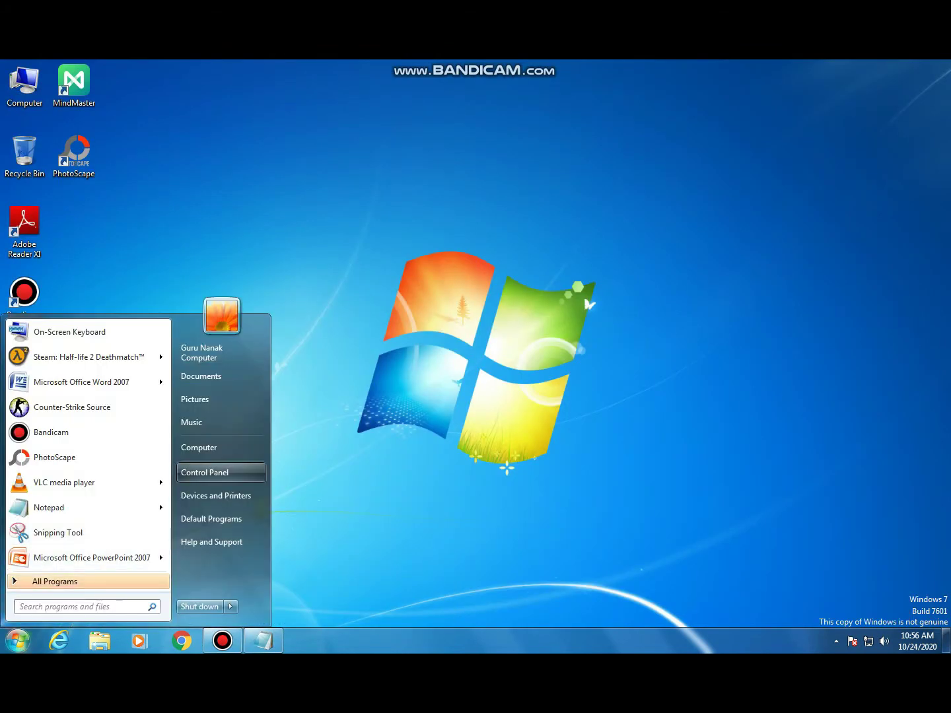
pyautogui.click(205, 472)
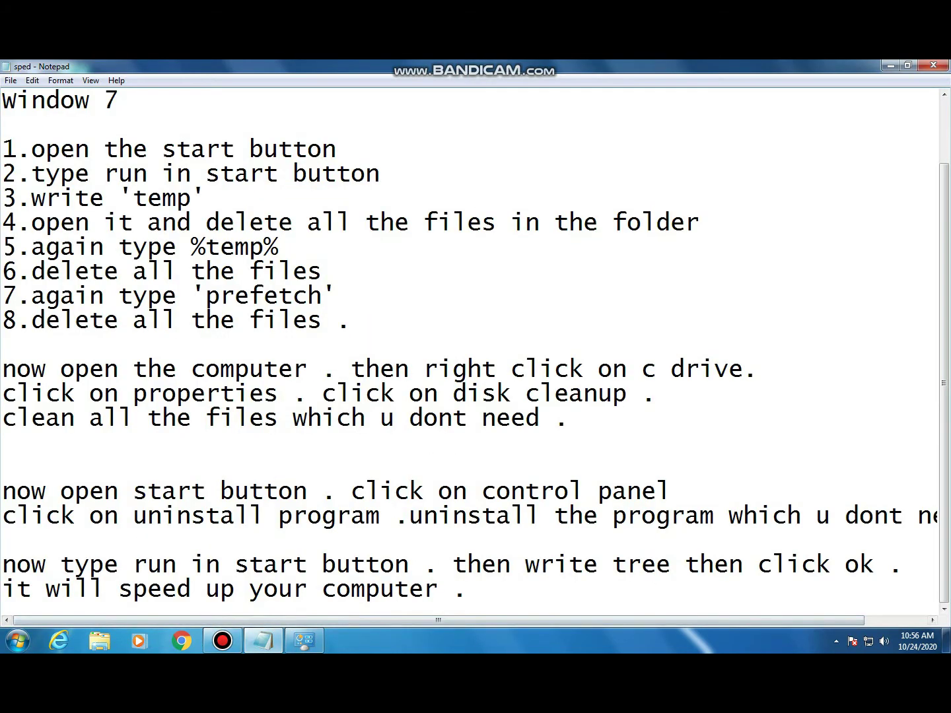
pyautogui.moveTo(3, 514); pyautogui.dragTo(382, 515)
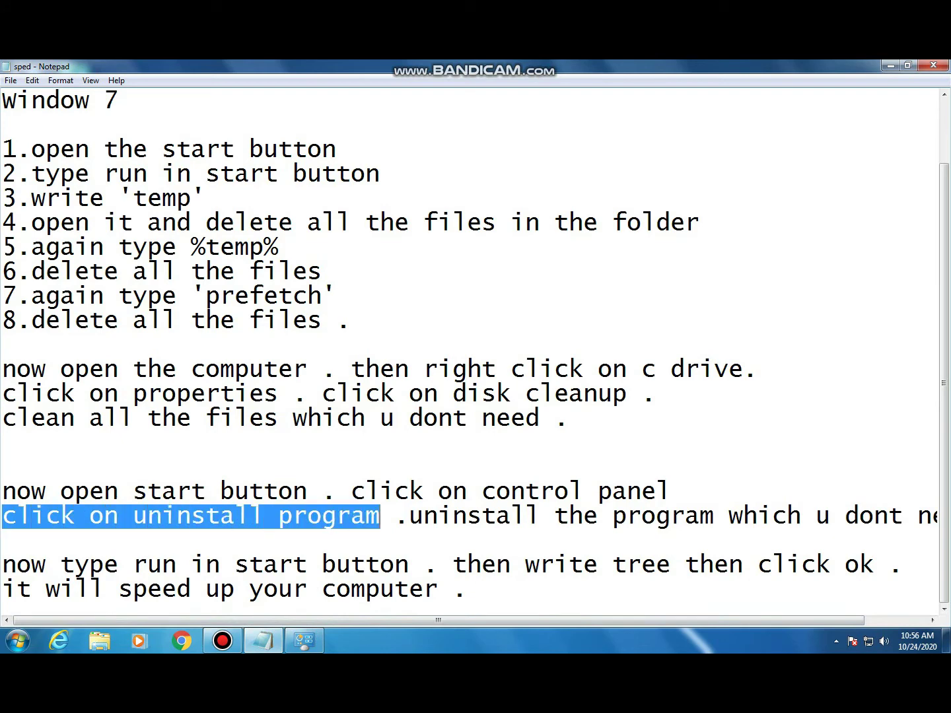
pyautogui.click(304, 640)
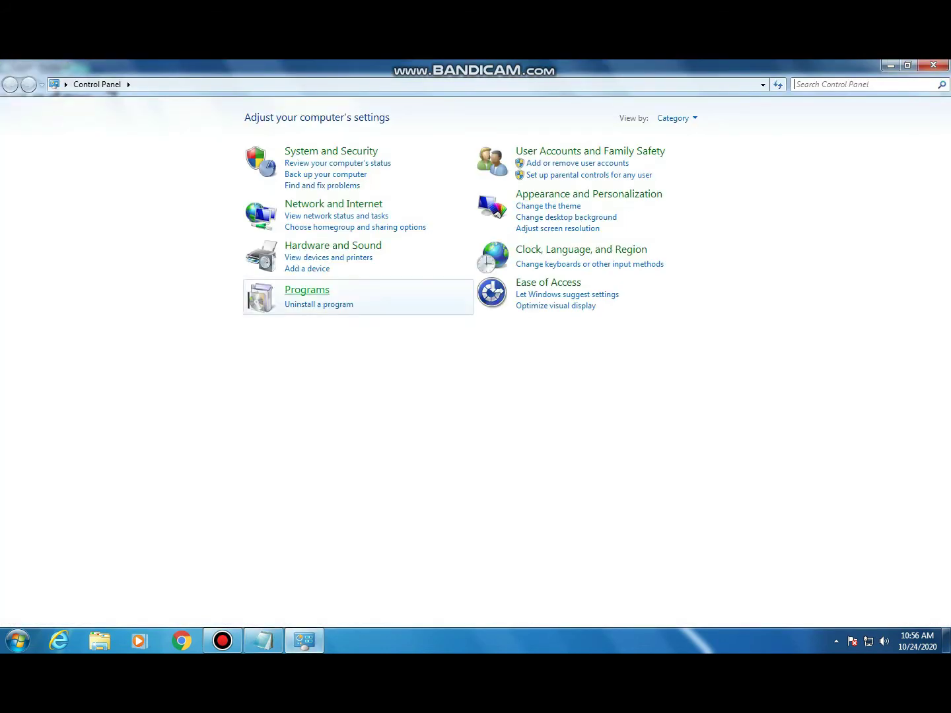
pyautogui.click(330, 304)
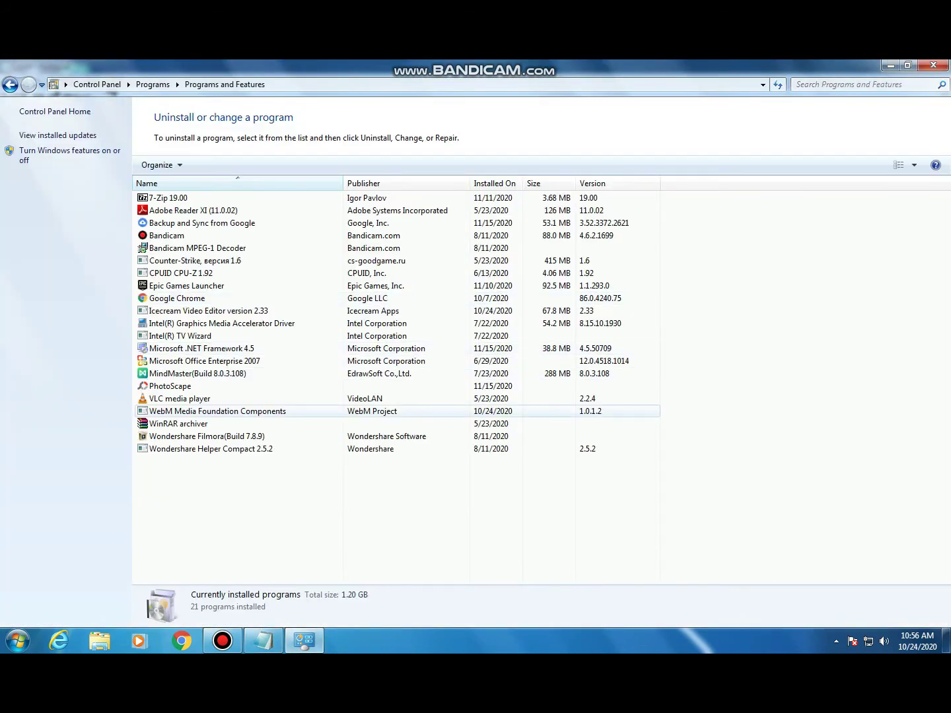
# - Highlight the notes' instruction on uninstalling unneeded programs, and return to the installed programs list
pyautogui.click(303, 642)
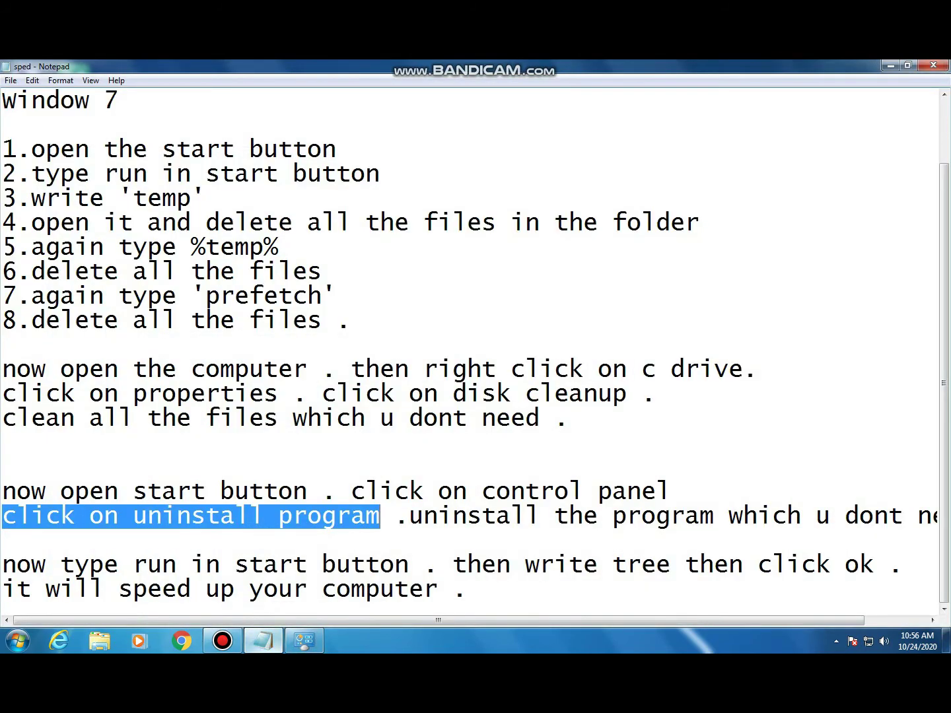
pyautogui.moveTo(410, 516); pyautogui.dragTo(938, 516)
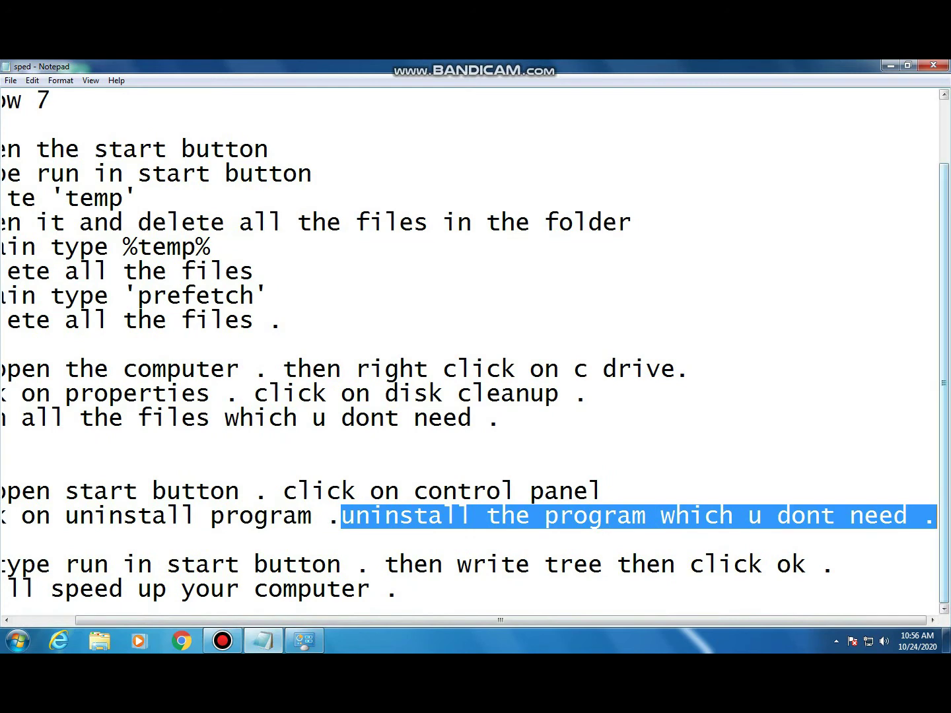
pyautogui.click(3, 442)
pyautogui.click(305, 641)
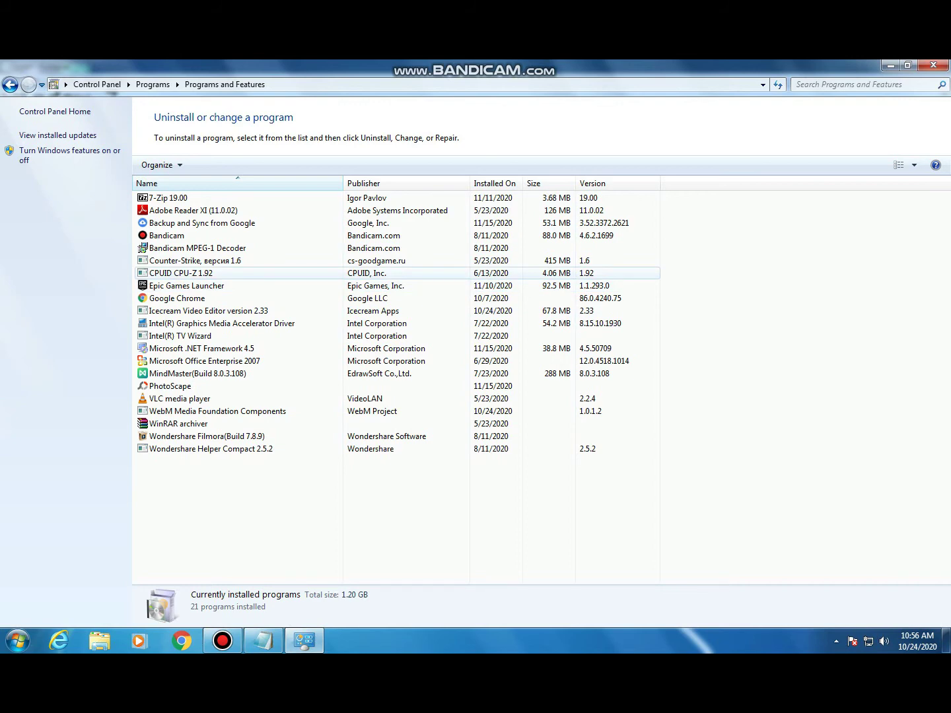
# - Uninstall CPUID CPU-Z 1.92 from the installed programs list
pyautogui.rightClick(140, 273)
pyautogui.click(179, 282)
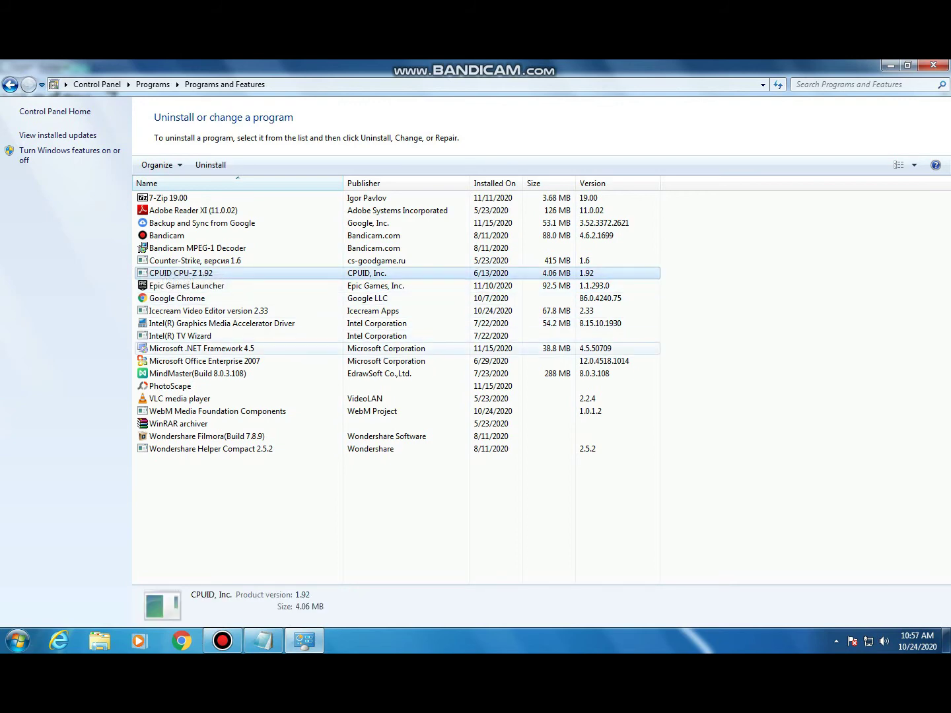
pyautogui.click(508, 366)
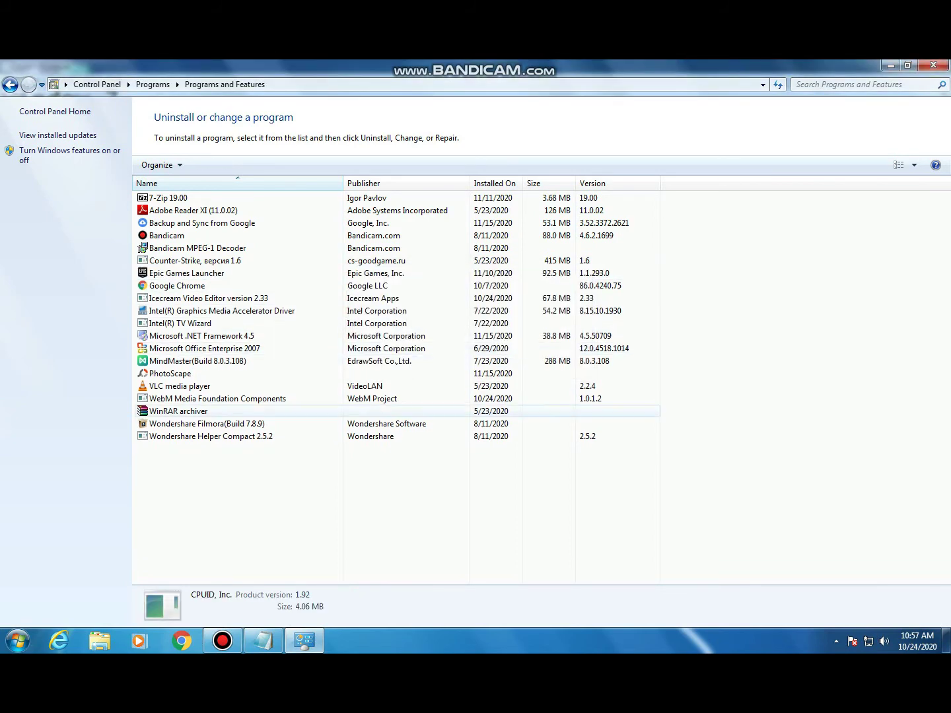
# - Uninstall Epic Games Launcher, dismissing the graphics card alert, and uninstall Icecream Video Editor version 2.33
pyautogui.rightClick(142, 272)
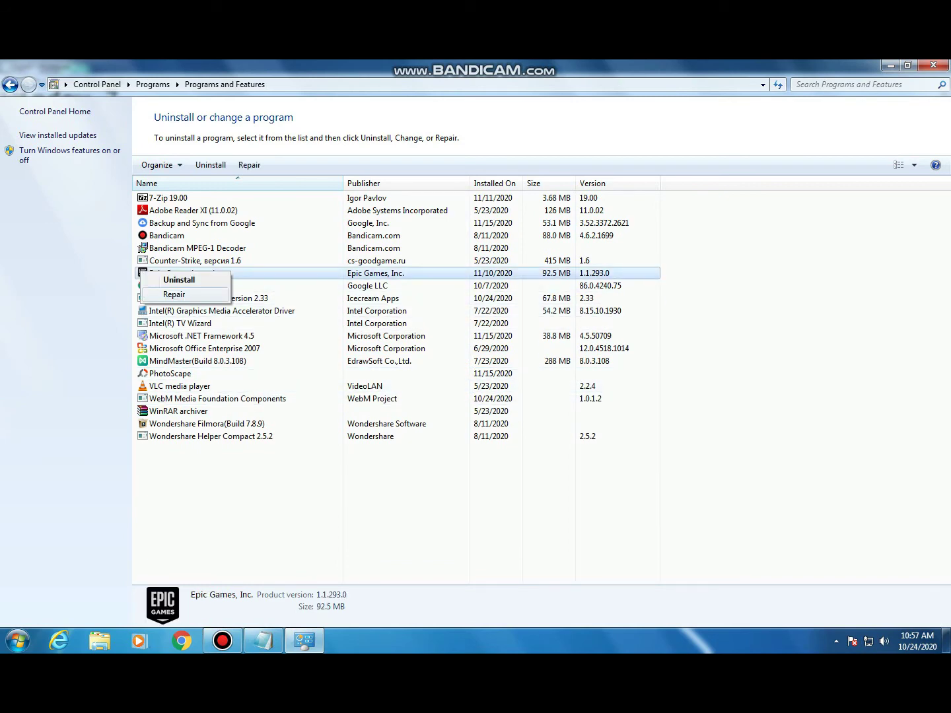
pyautogui.click(178, 280)
pyautogui.press('Return')
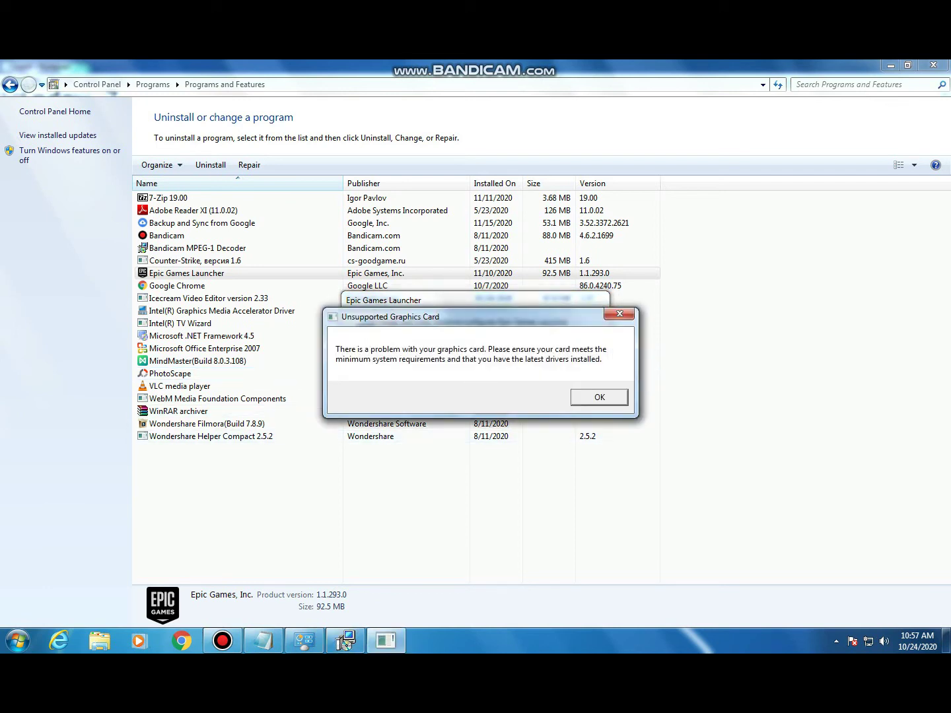
pyautogui.press('Return')
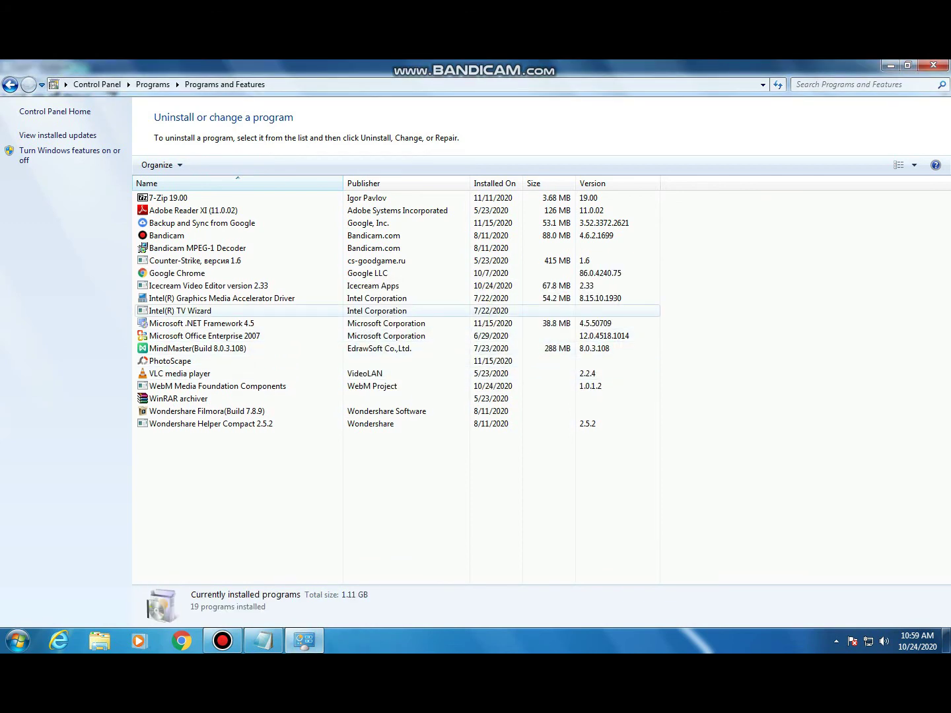
pyautogui.rightClick(144, 286)
pyautogui.click(182, 294)
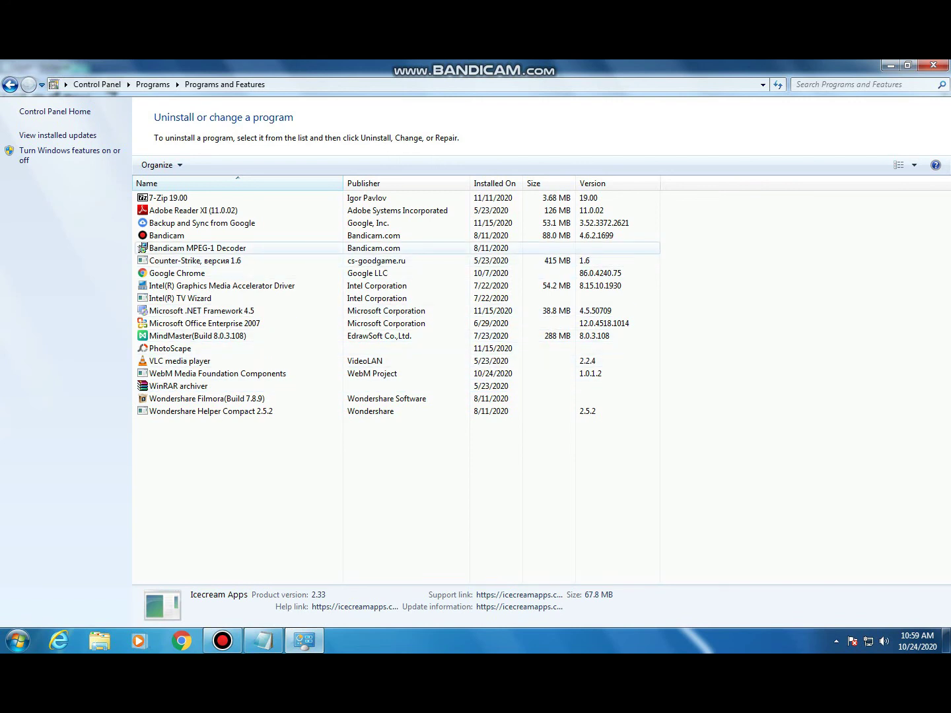
# - Try to uninstall Backup and Sync from Google
pyautogui.click(199, 222)
pyautogui.rightClick(146, 225)
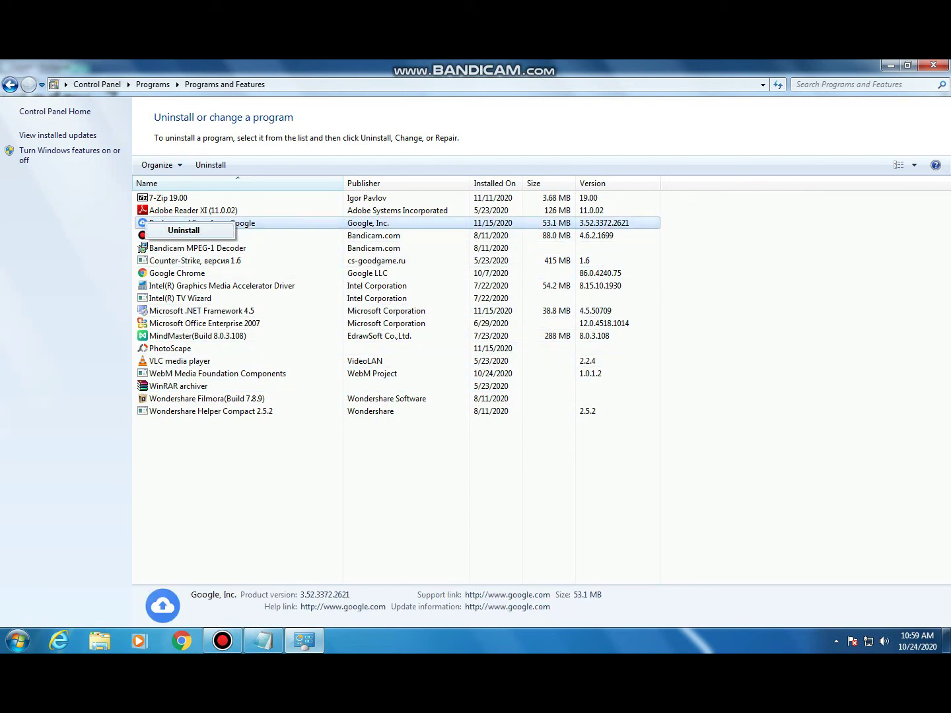
pyautogui.click(183, 230)
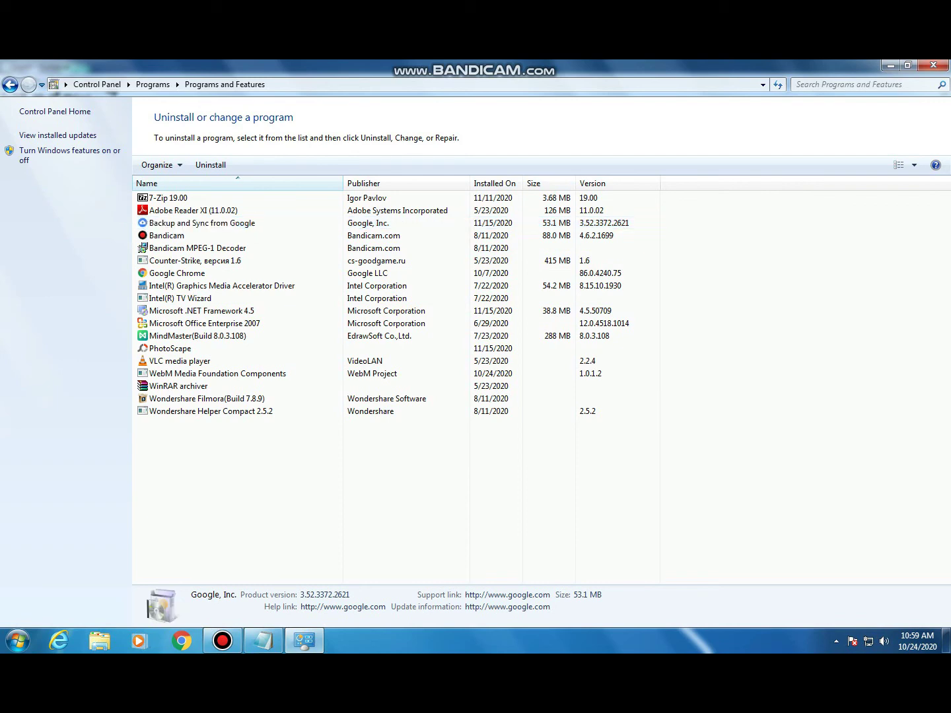
# - Uninstall WebM Media Foundation Components with the manual reboot option, and glance at the notes before returning to the programs list
pyautogui.rightClick(153, 373)
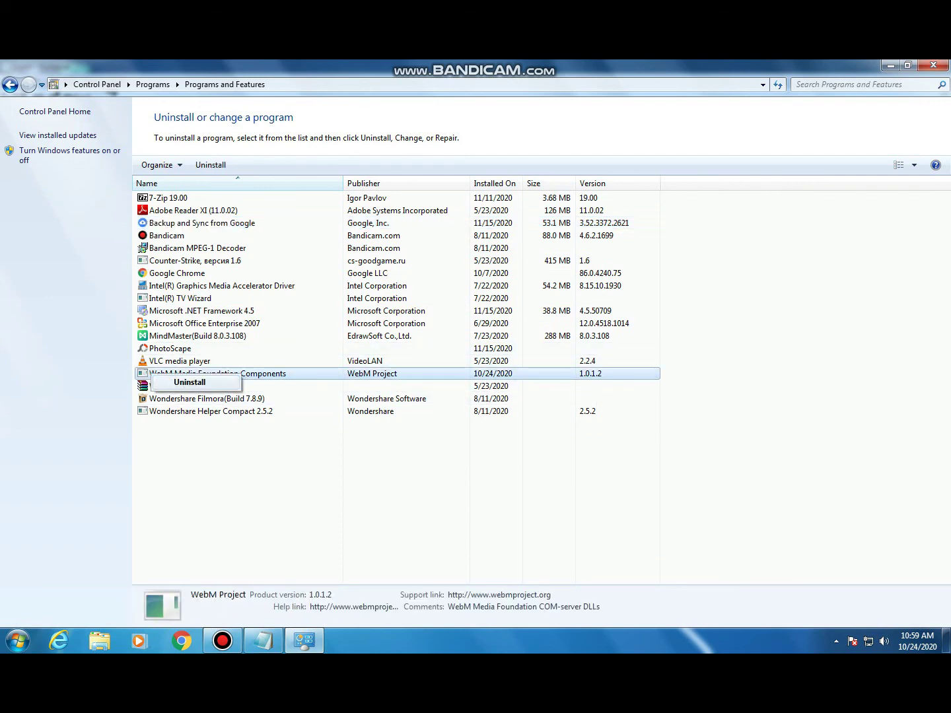
pyautogui.click(171, 382)
pyautogui.click(549, 455)
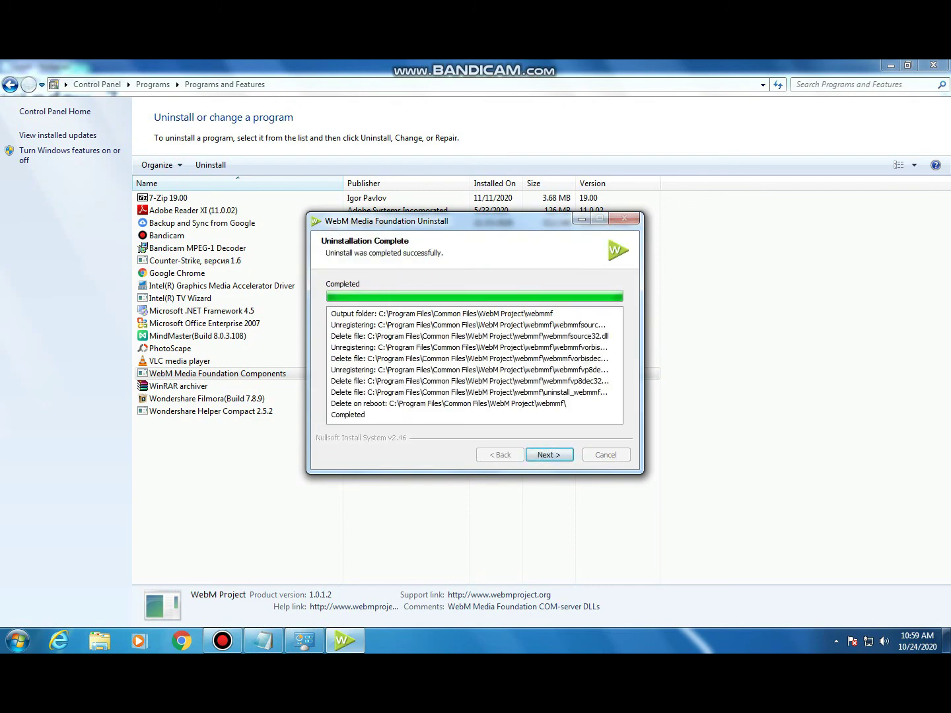
pyautogui.click(549, 454)
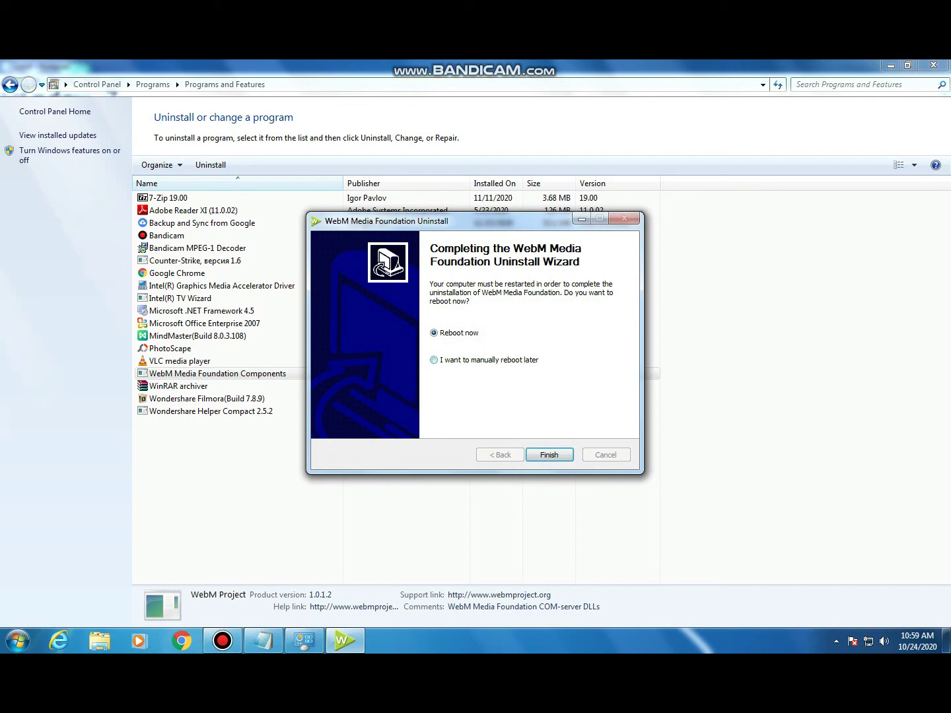
pyautogui.click(434, 360)
pyautogui.click(550, 455)
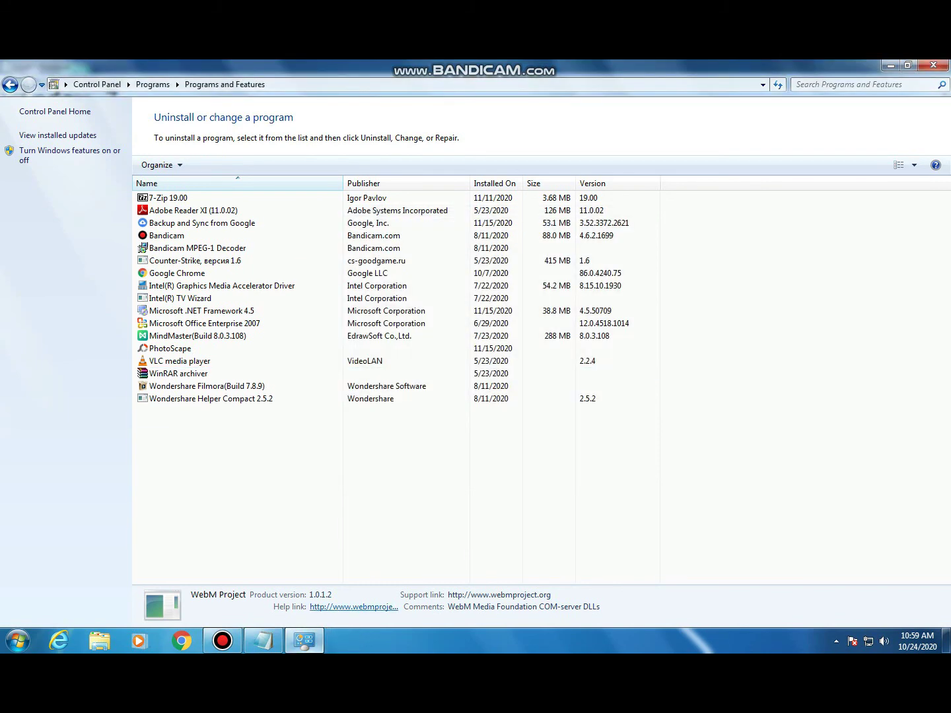
pyautogui.click(305, 641)
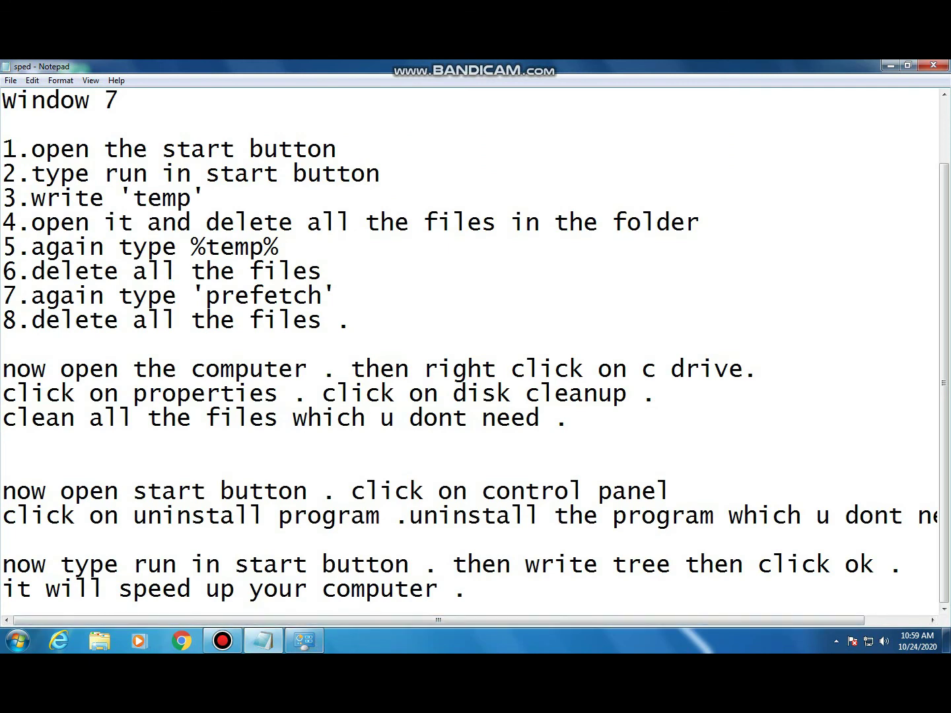
pyautogui.hotkey('alt', 'Tab')
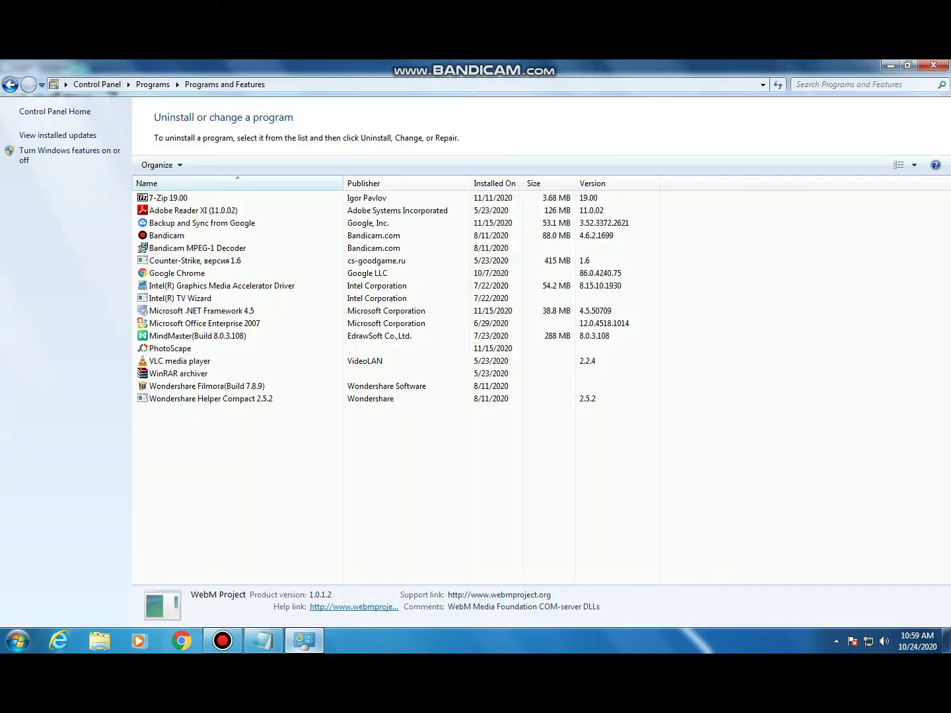
# - Return to the Notepad notes, highlighting "now type run in start button", and search for run to open the Run dialog
pyautogui.hotkey('alt', 'Tab')
pyautogui.moveTo(4, 566); pyautogui.dragTo(424, 566)
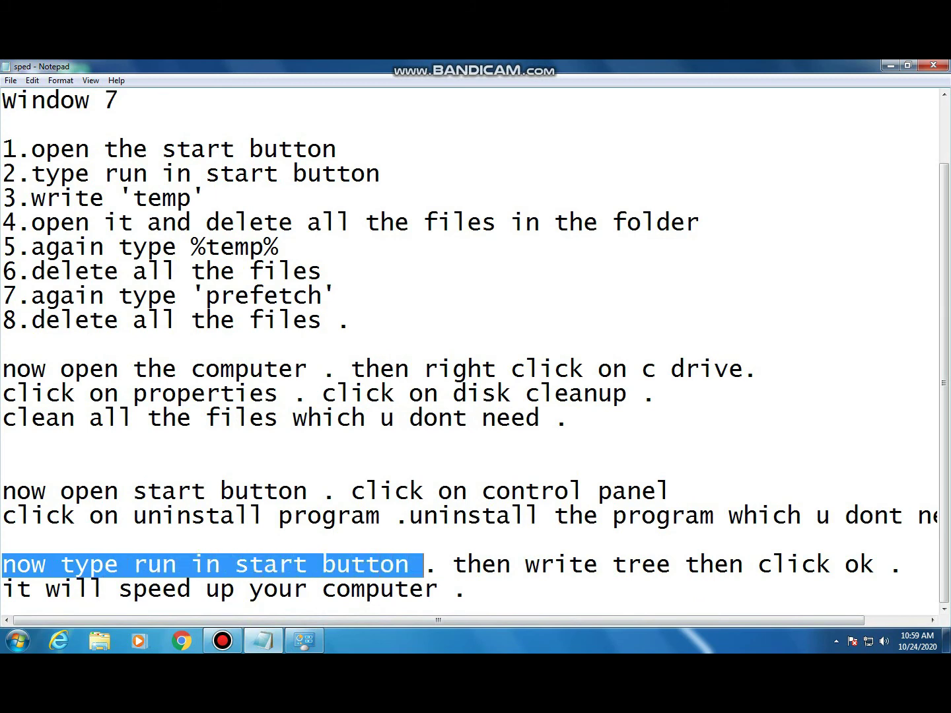
pyautogui.click(18, 641)
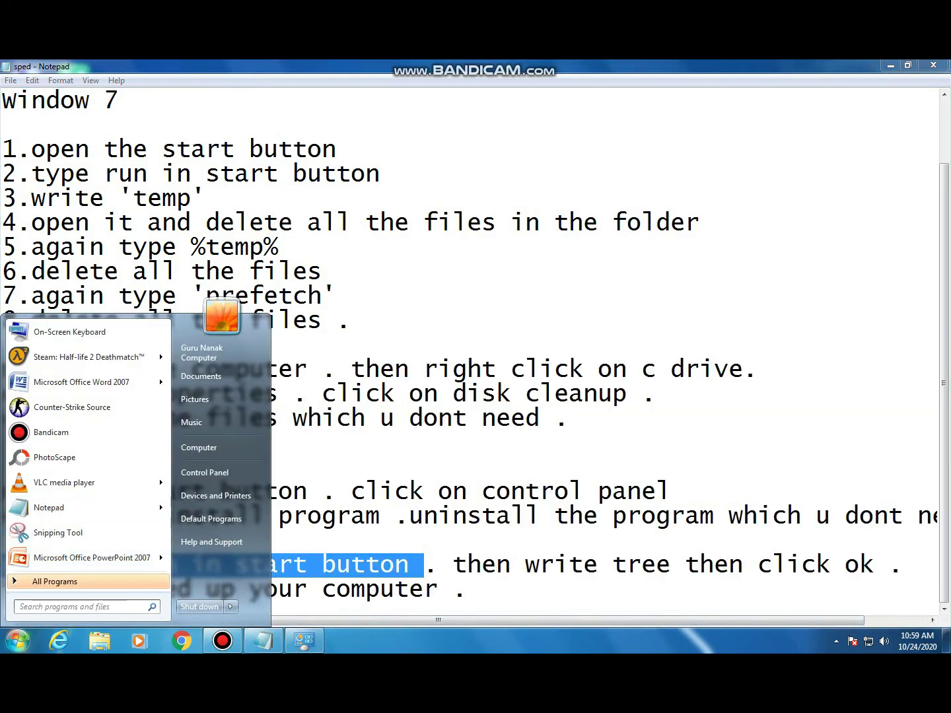
pyautogui.click(80, 607)
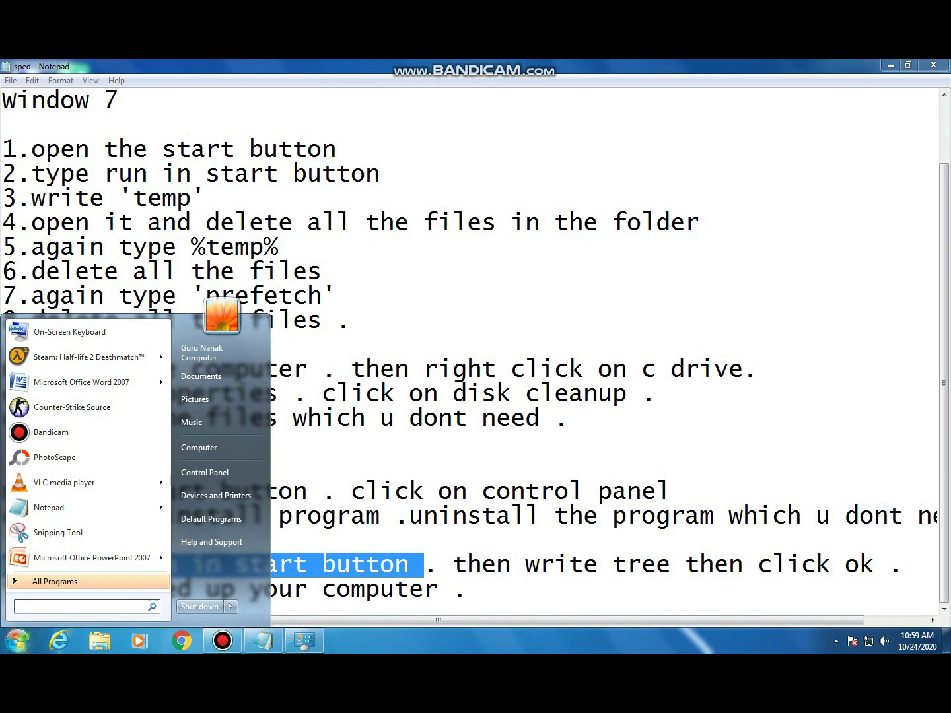
pyautogui.write('run')
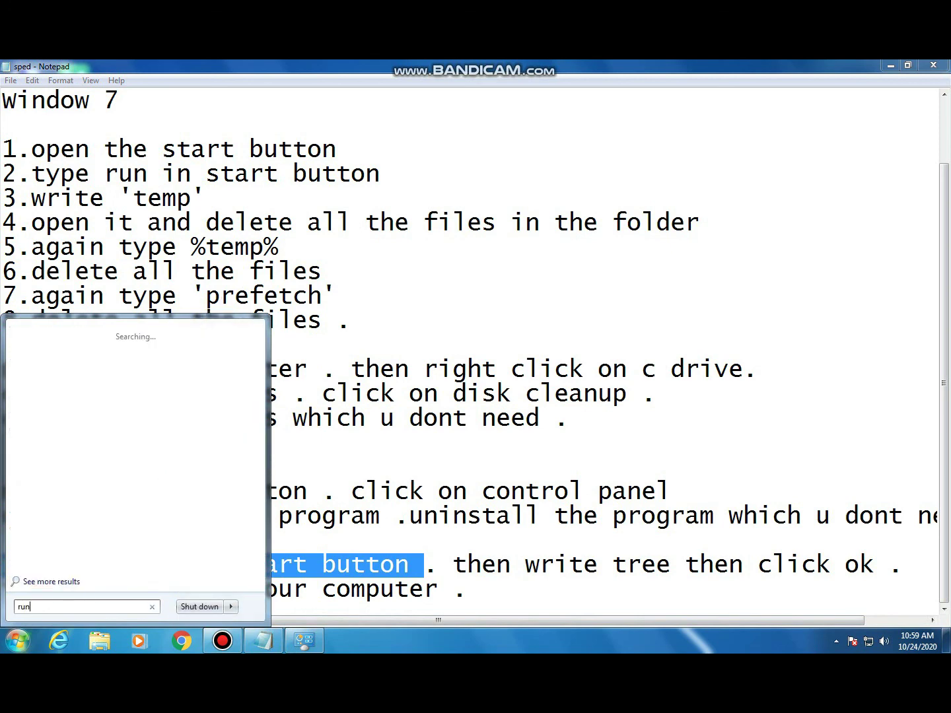
pyautogui.press('Return')
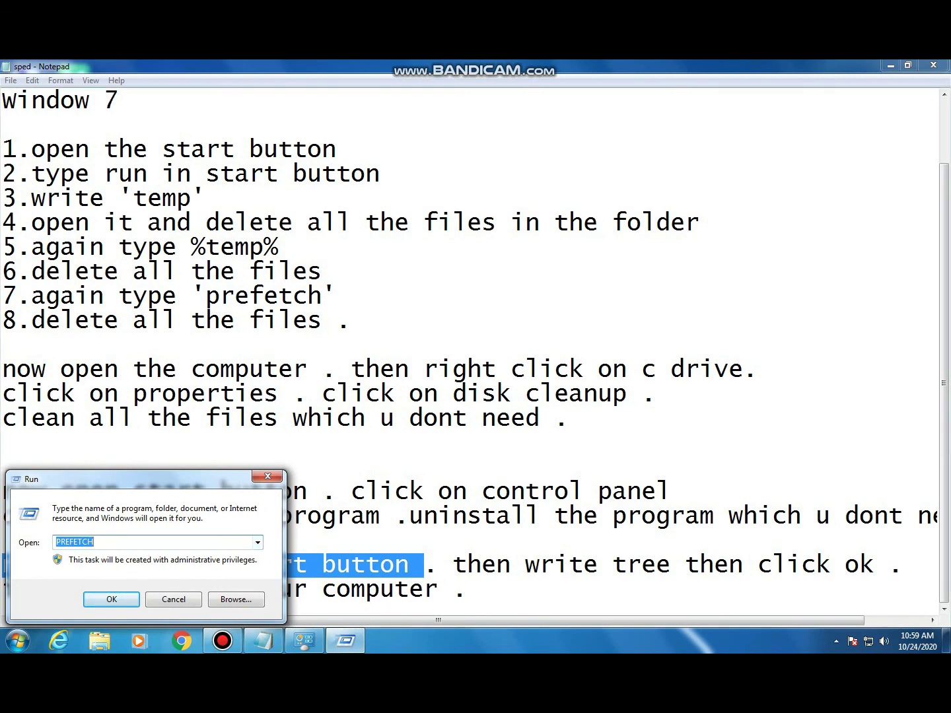
# - Highlight "then write tree then click ok" in the notes and execute the tree command from the Run dialog
pyautogui.press('Escape')
pyautogui.click(481, 588)
pyautogui.moveTo(453, 565); pyautogui.dragTo(875, 565)
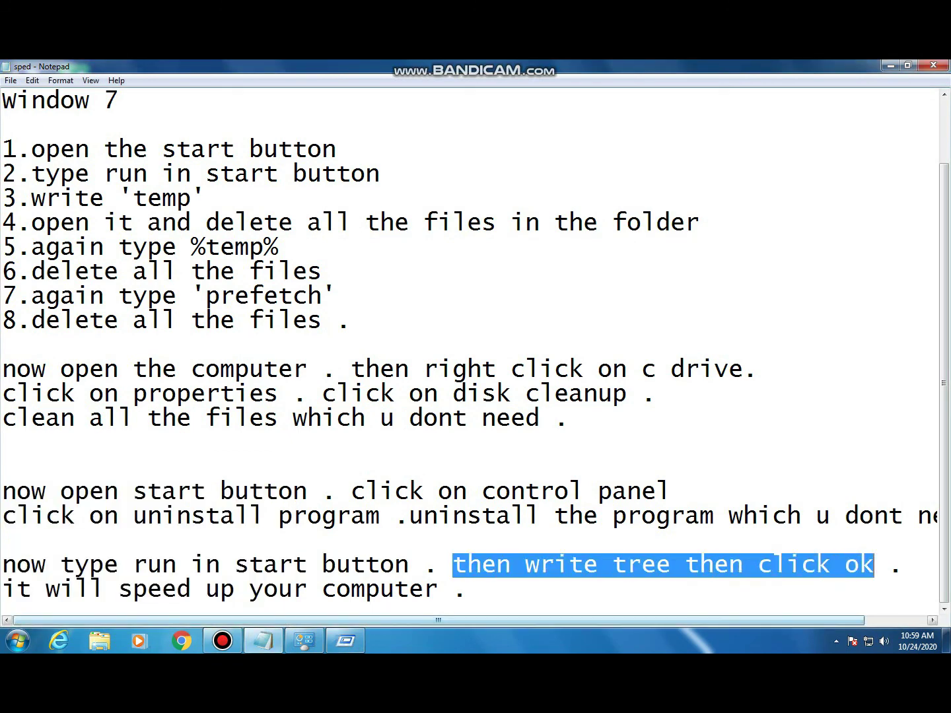
pyautogui.click(344, 640)
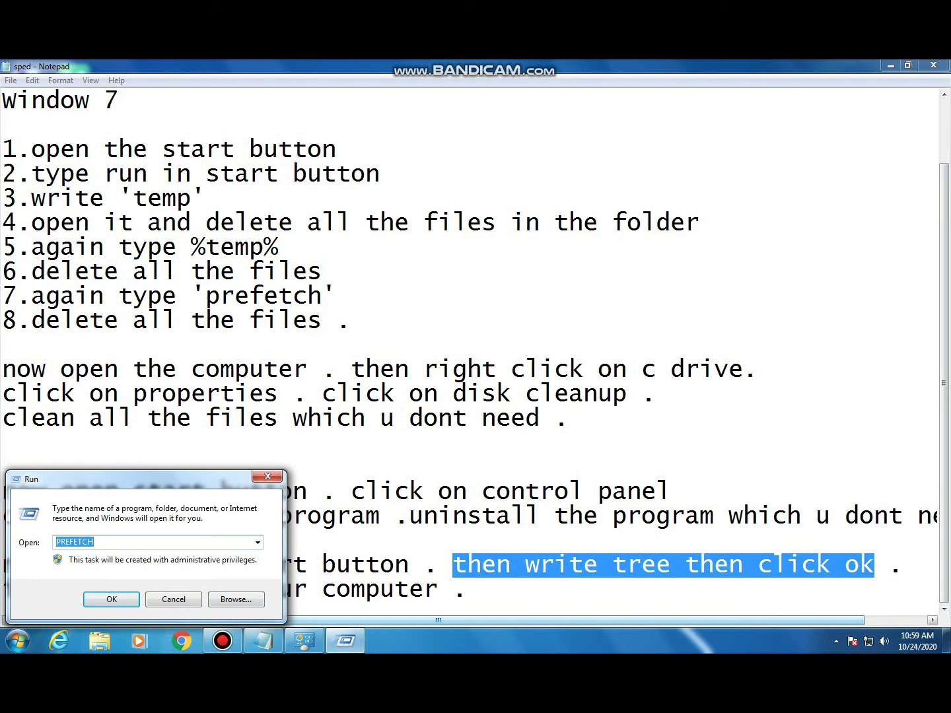
pyautogui.press('BackSpace')
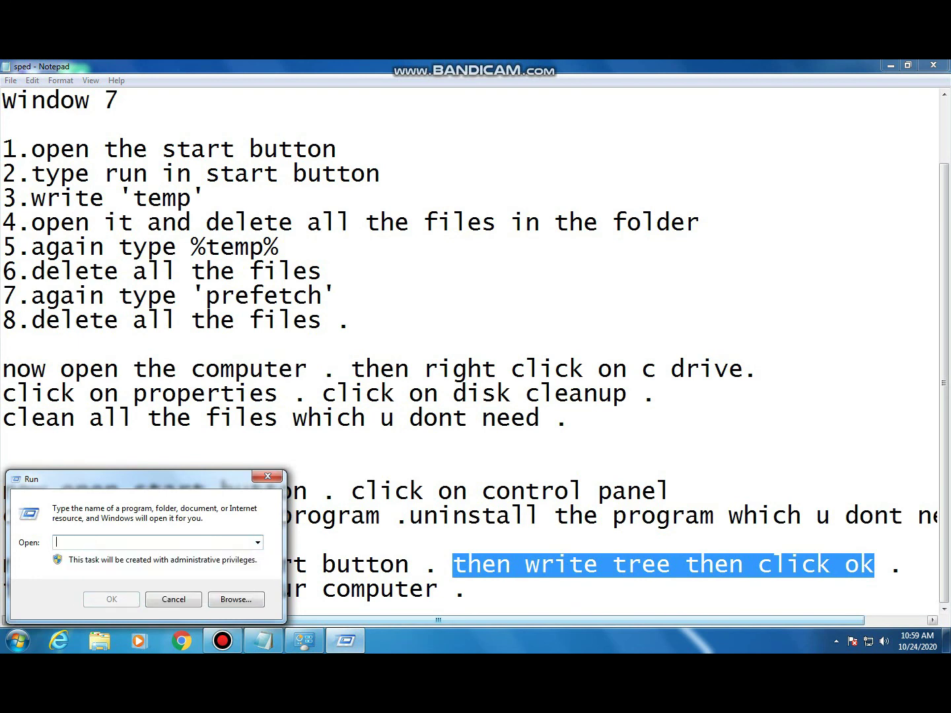
pyautogui.write('tree')
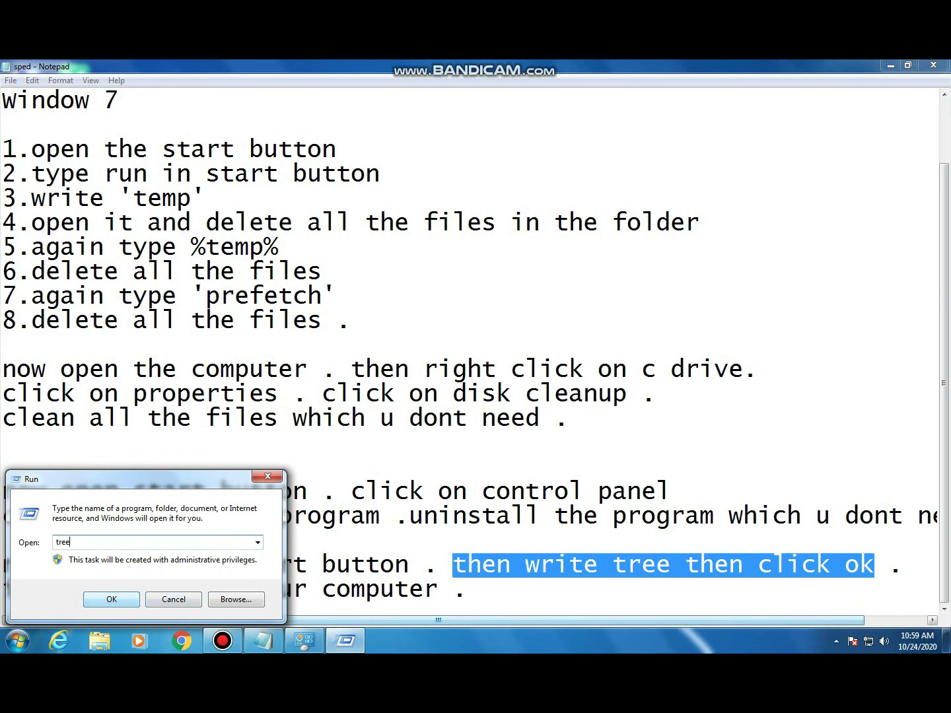
pyautogui.press('Return')
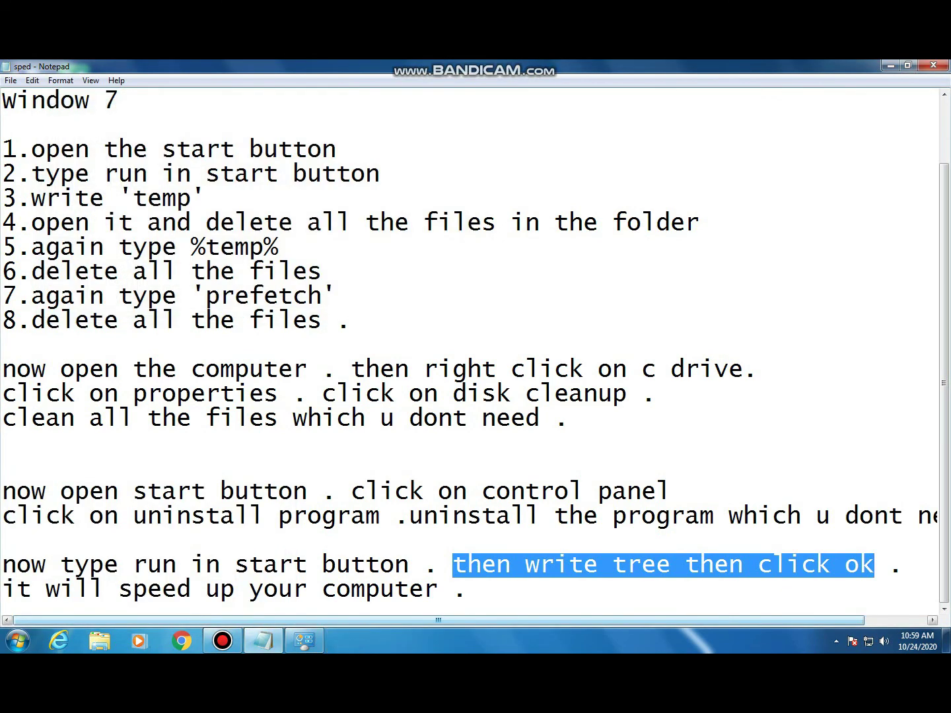
# - Highlight the closing line "it will speed up your computer" in the notes, then clear the selection
pyautogui.moveTo(17, 591); pyautogui.dragTo(453, 591)
pyautogui.click(2, 590)
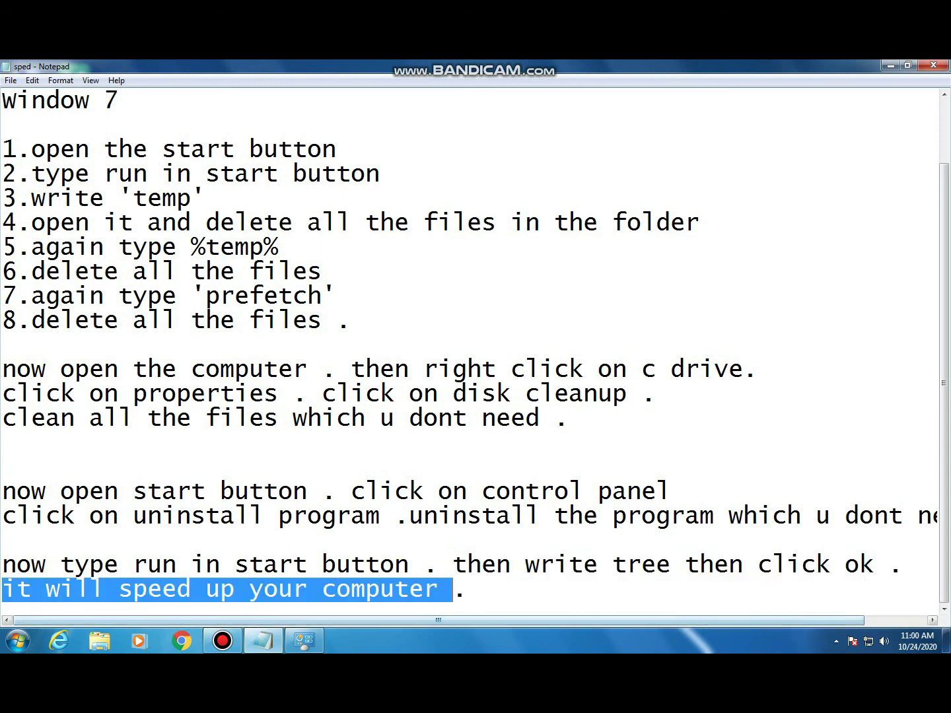
pyautogui.click(483, 590)
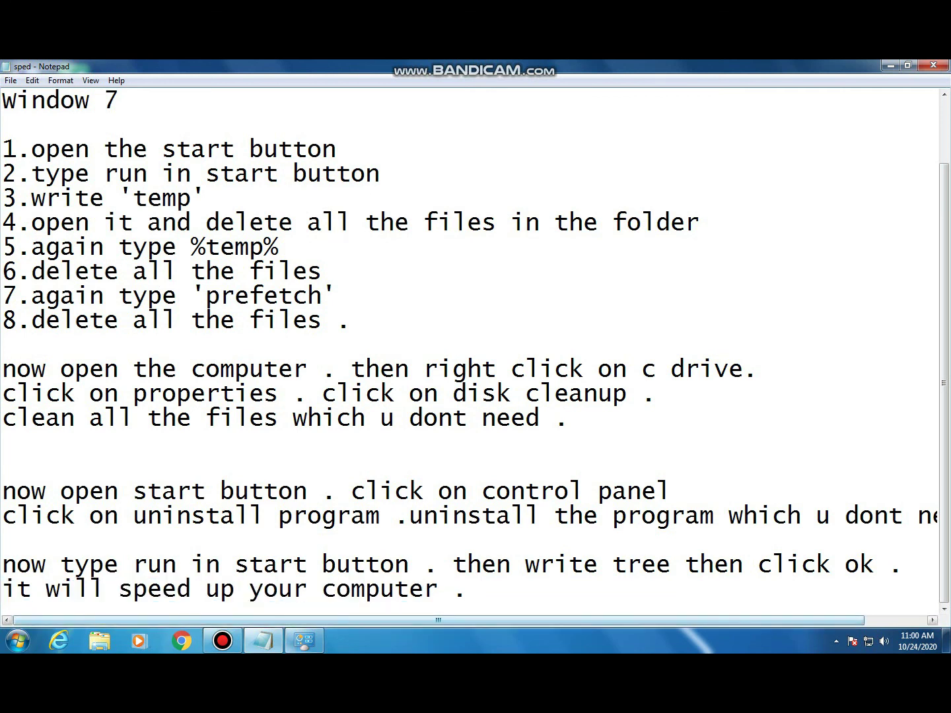